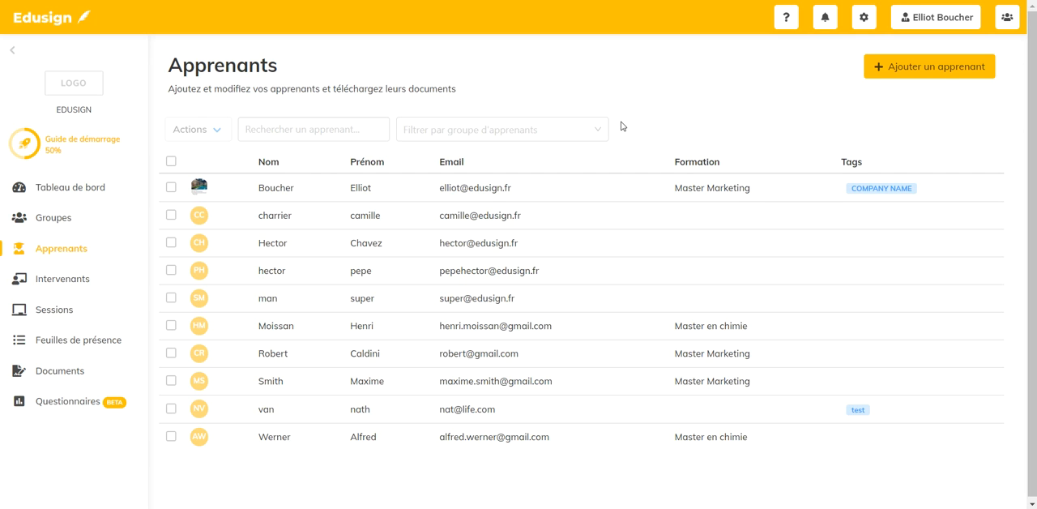
- Start a new individual learner record and fill in the learner's first name, last name and e-mail address
left_click(888, 70)
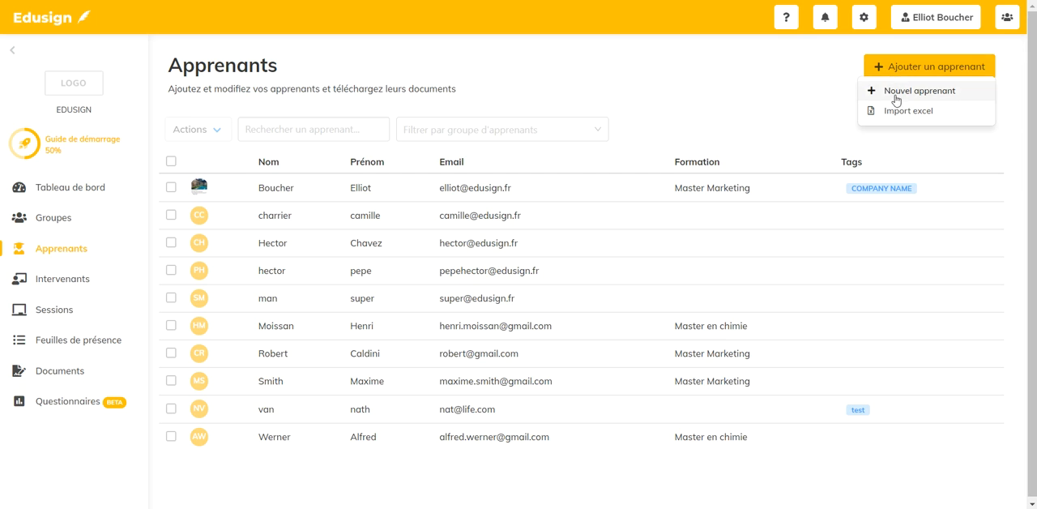
left_click(949, 98)
left_click(451, 118)
left_click(745, 413)
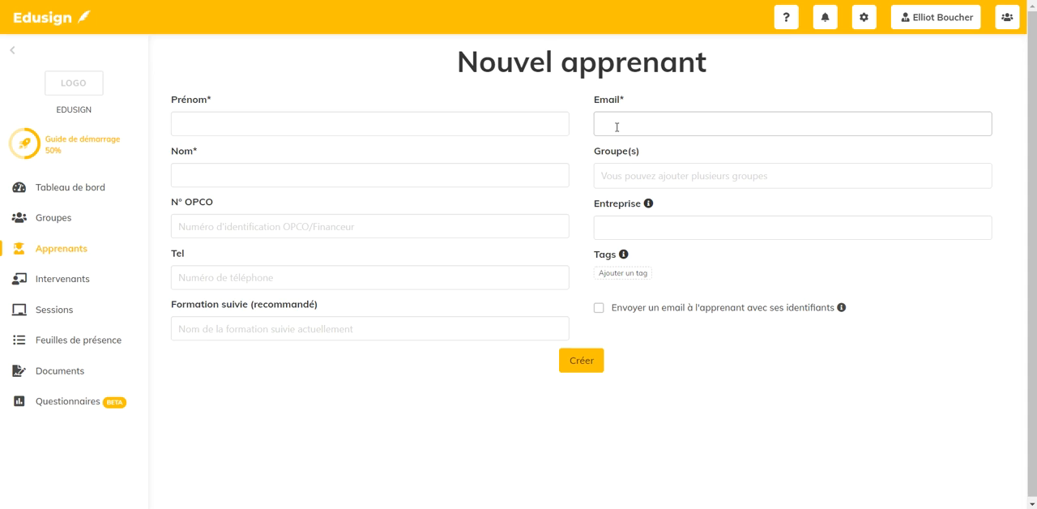
left_click(462, 126)
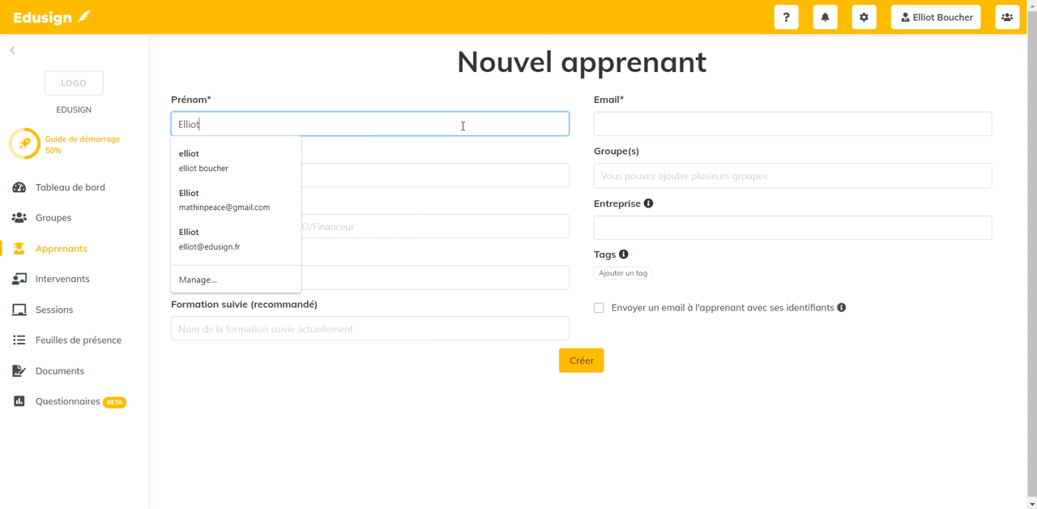
key("Tab")
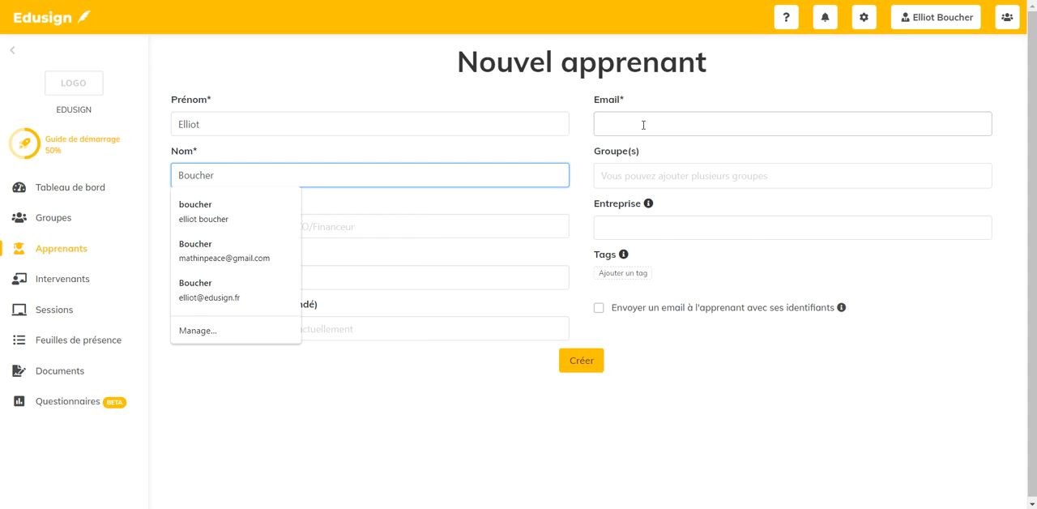
left_click(643, 124)
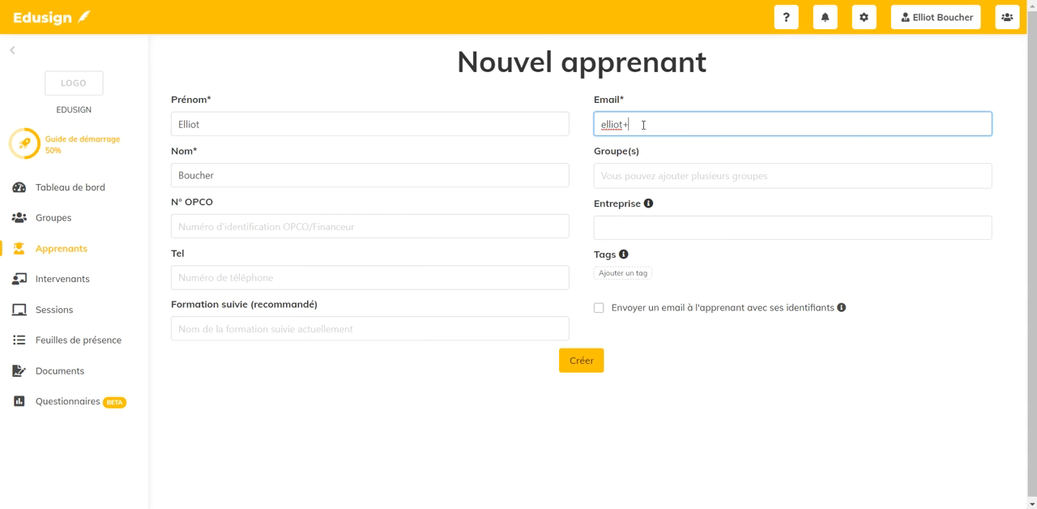
- Assign the new learner to the Demo group and create the record without e-mailing the login details
left_click(656, 178)
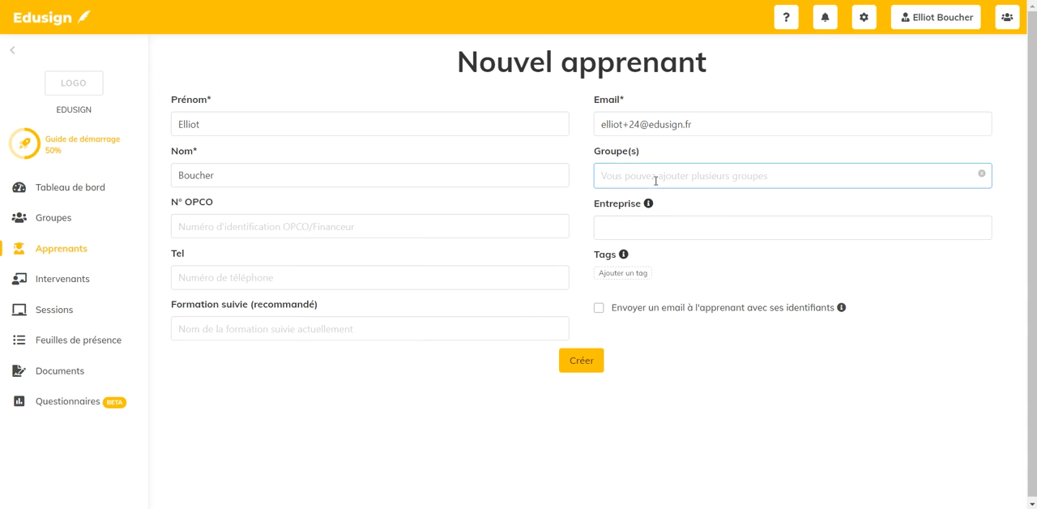
left_click(616, 268)
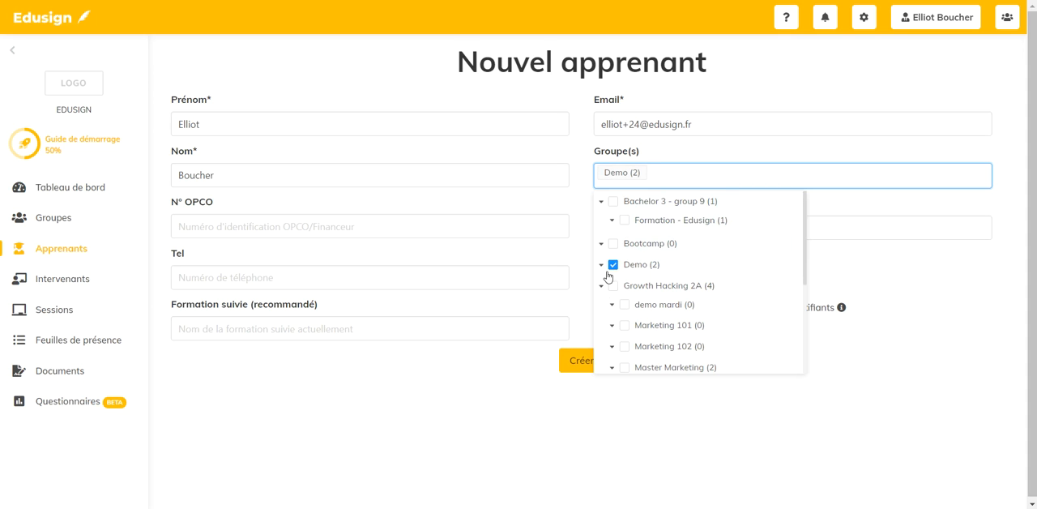
left_click(598, 426)
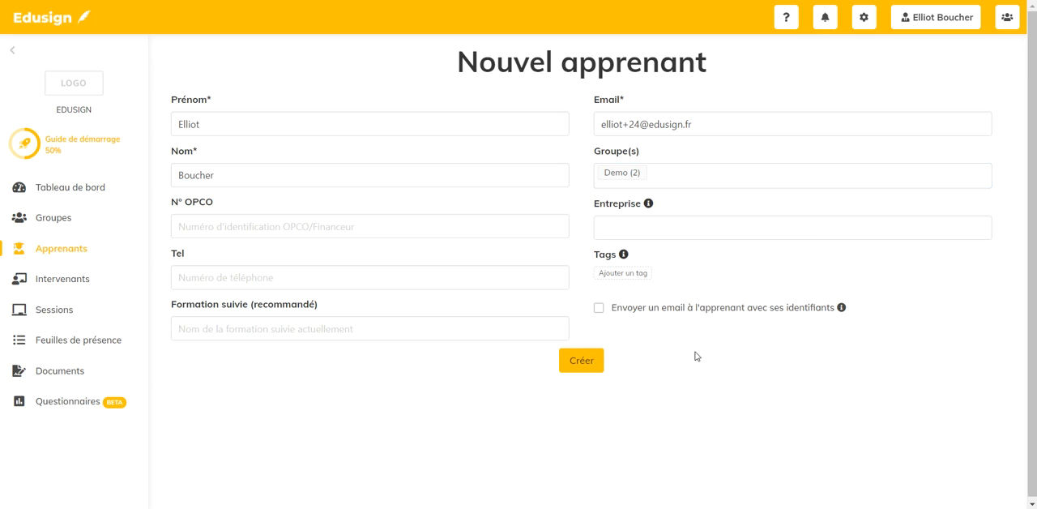
left_click(633, 229)
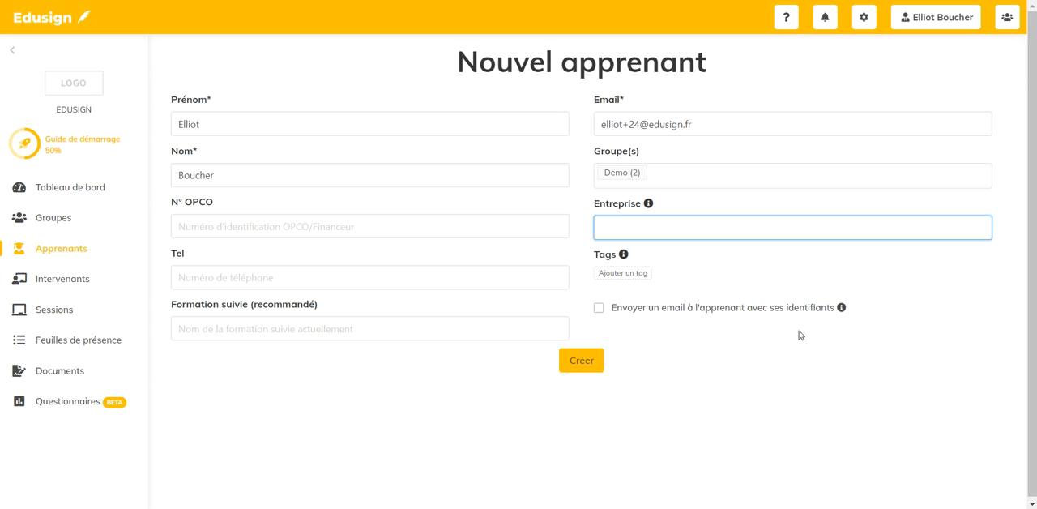
left_click(599, 309)
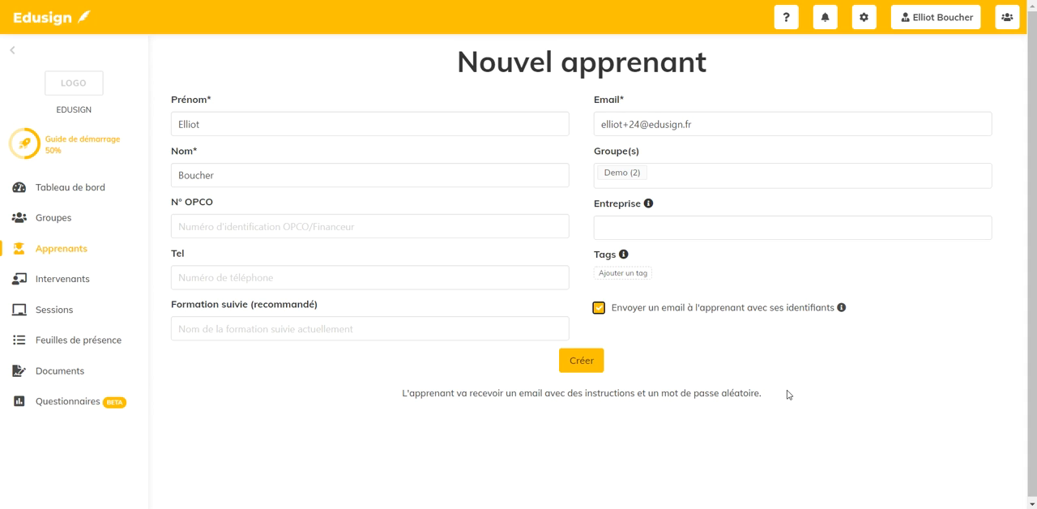
left_click(600, 309)
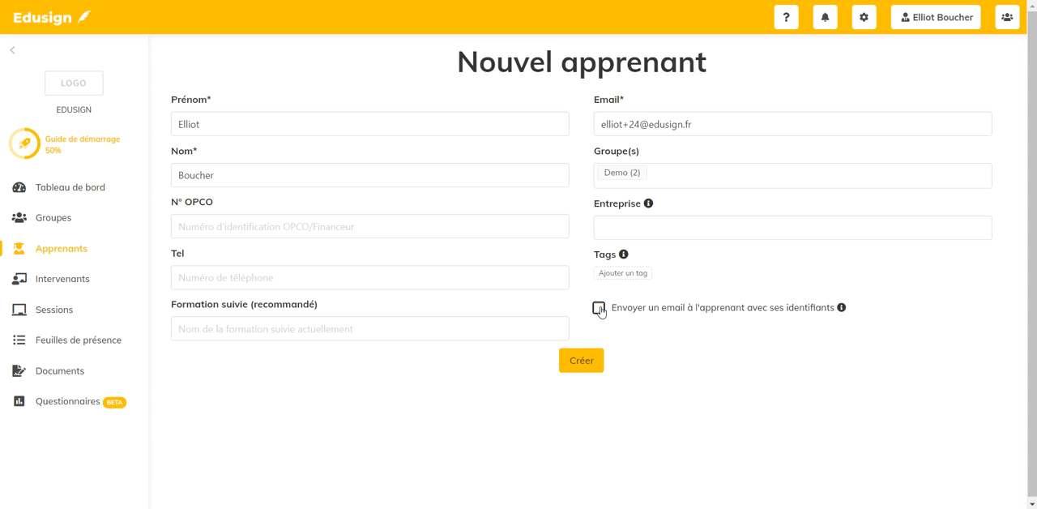
left_click(587, 363)
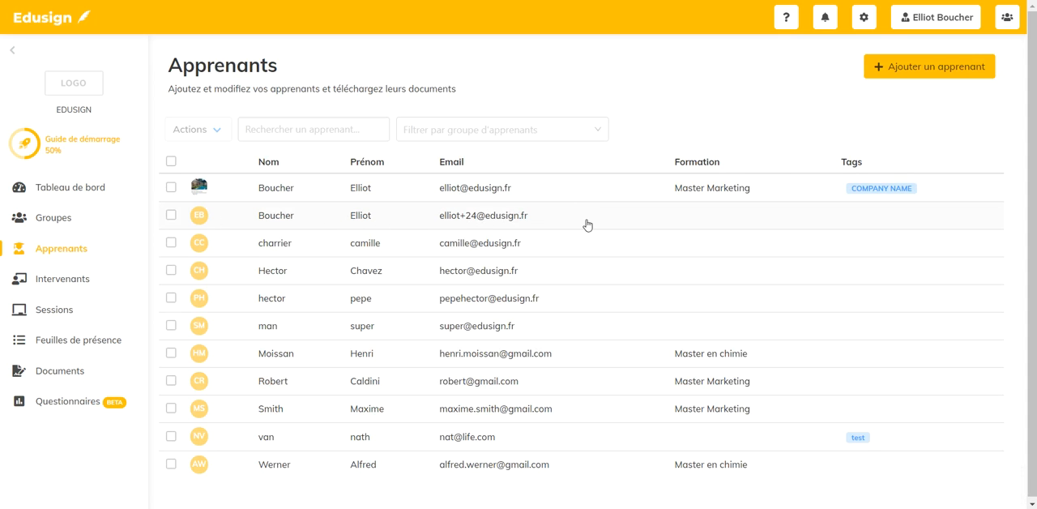
- Open the newly created learner's profile and review the information, completed hours, documents, absences, statistics and timestamps
left_click(527, 227)
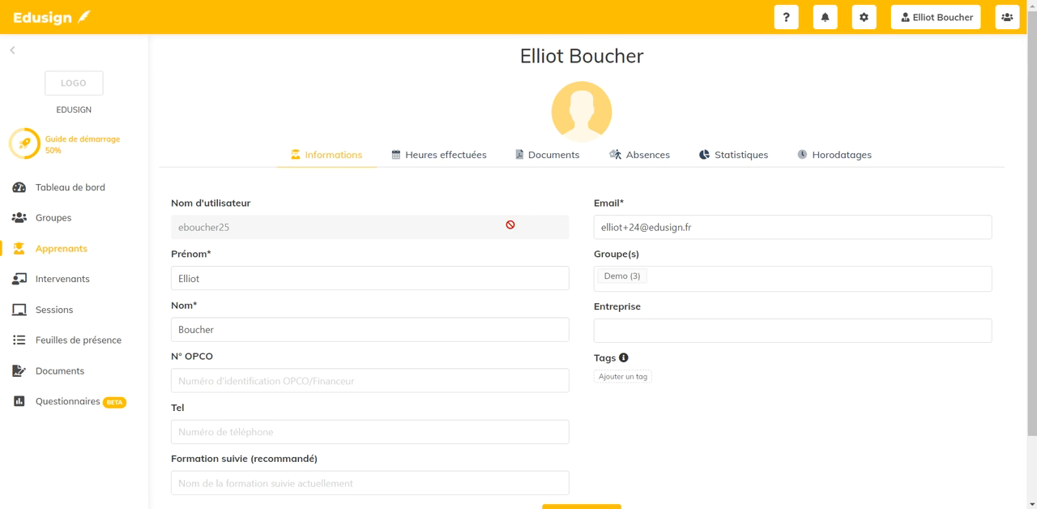
scroll(510, 224, "down", 1)
scroll(511, 229, "up", 1)
scroll(509, 224, "down", 1)
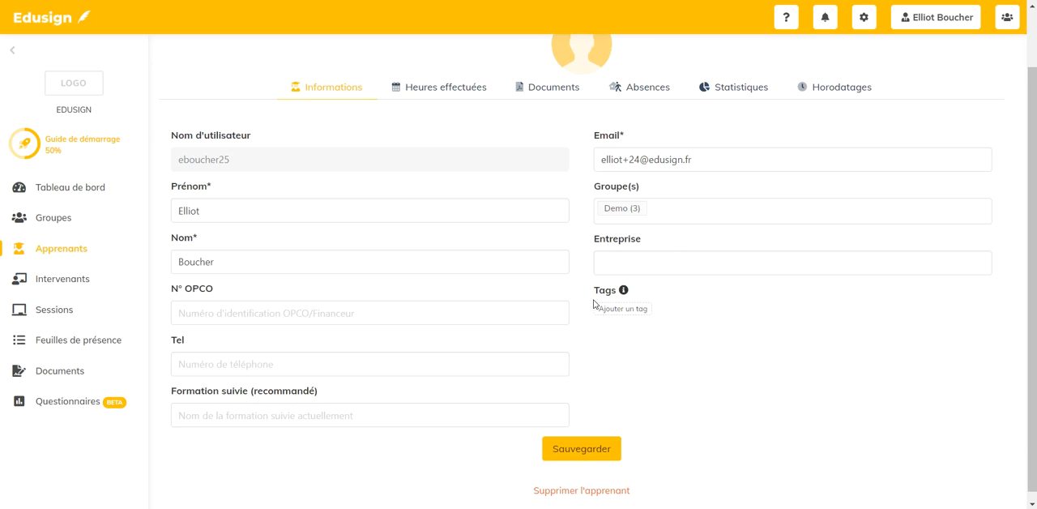
left_click(428, 90)
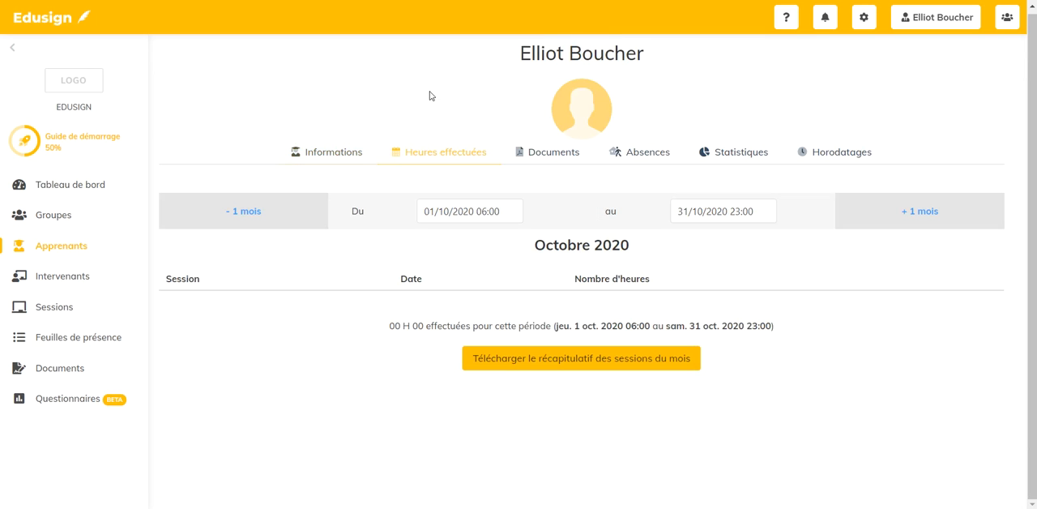
left_click(543, 150)
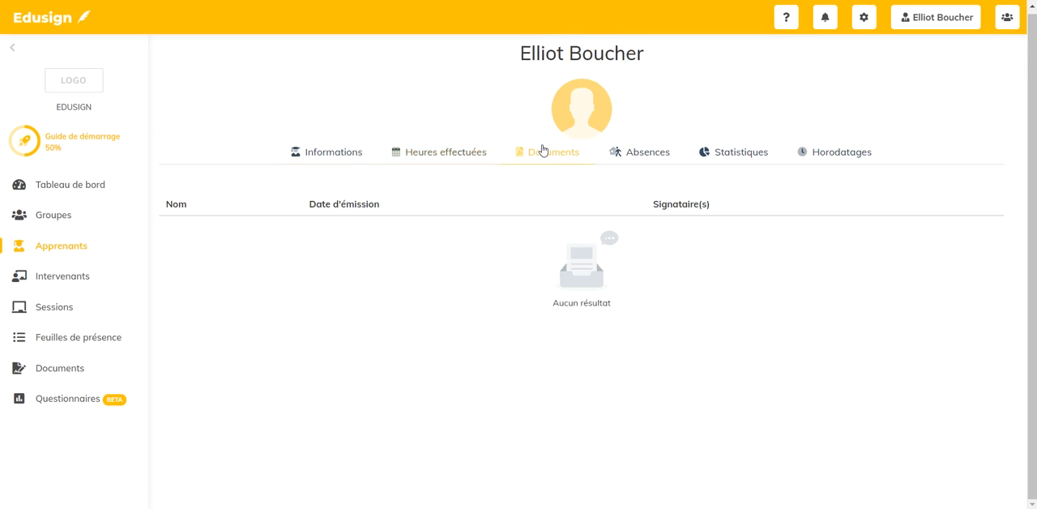
left_click(628, 152)
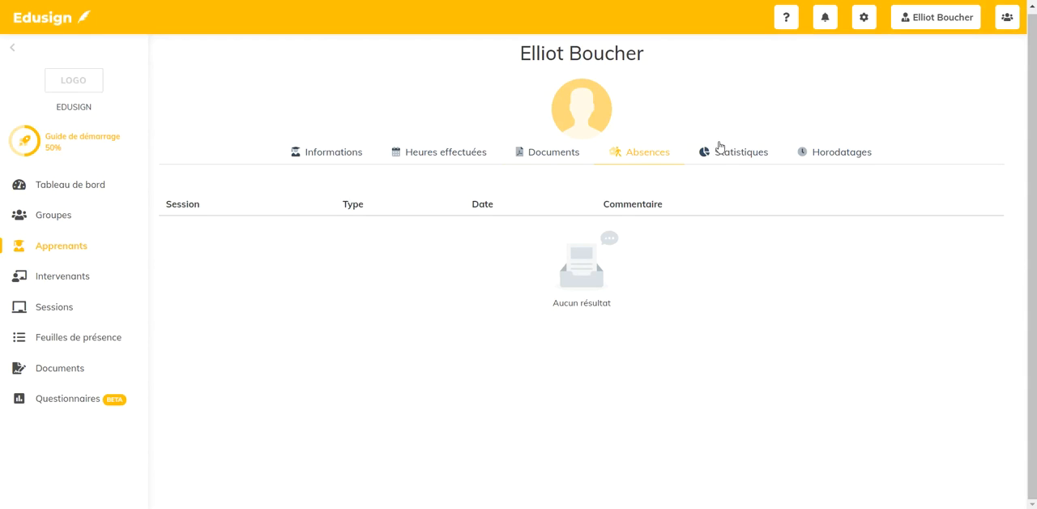
left_click(724, 153)
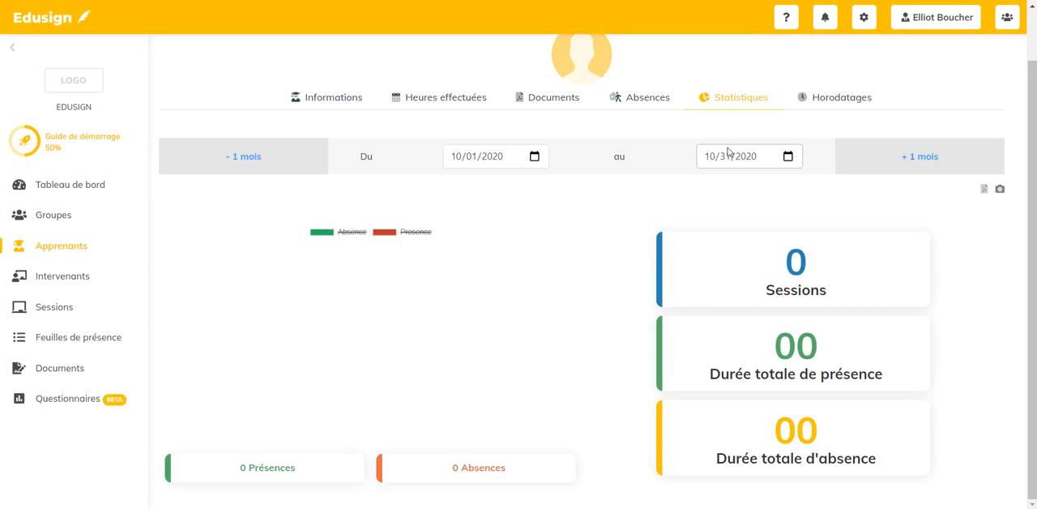
left_click(839, 97)
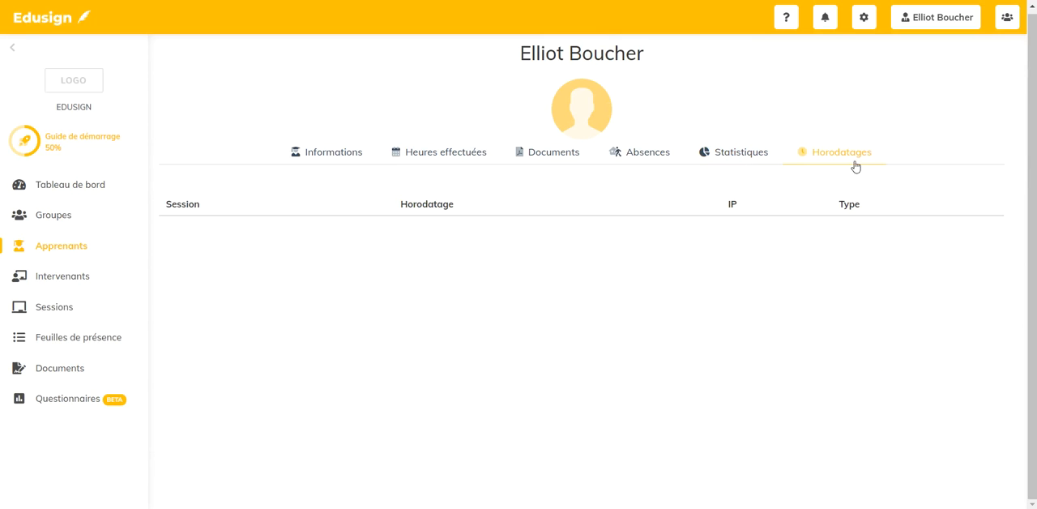
- Open the first listed learner's profile and examine the completed hours, documents, absences, statistics and timestamps
left_click(102, 256)
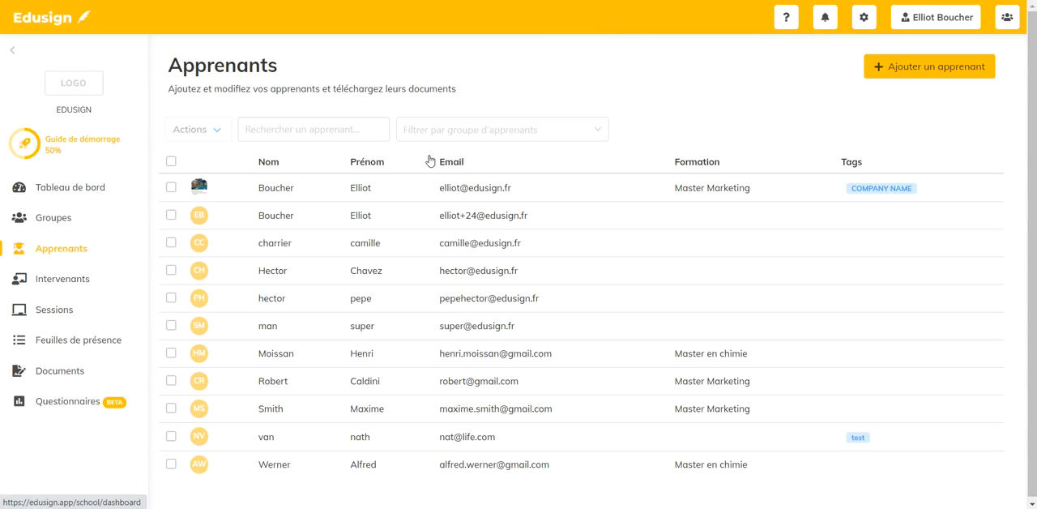
left_click(284, 193)
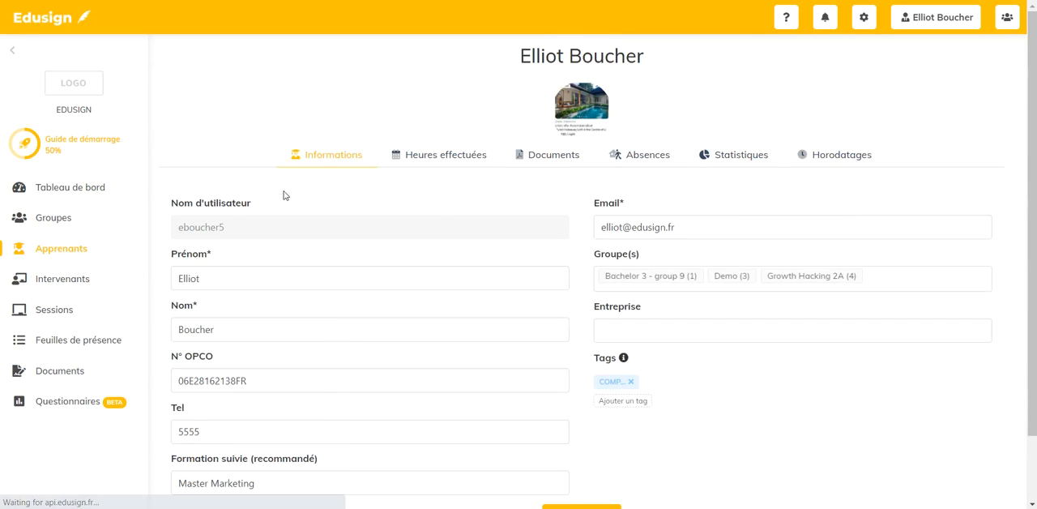
left_click(431, 156)
scroll(486, 243, "down", 2)
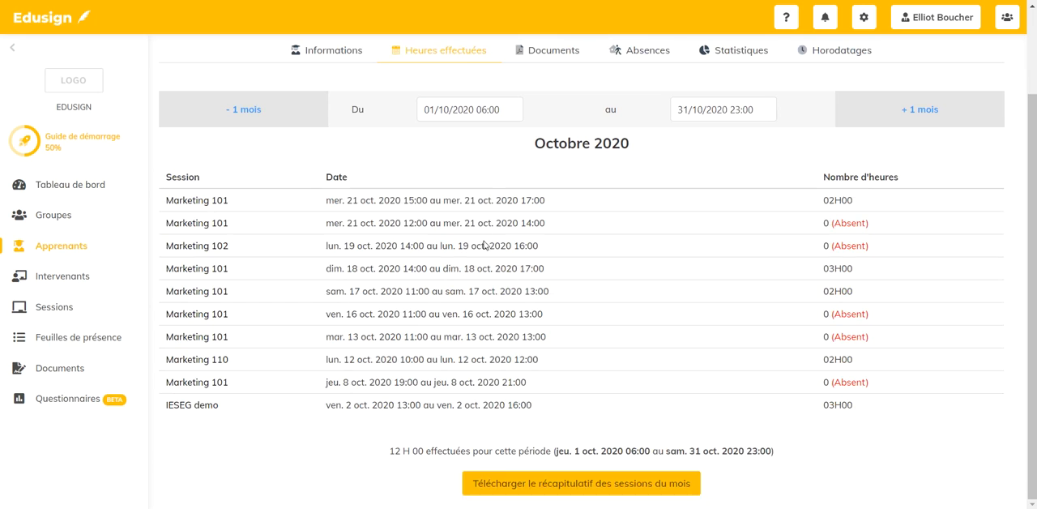
scroll(701, 307, "up", 2)
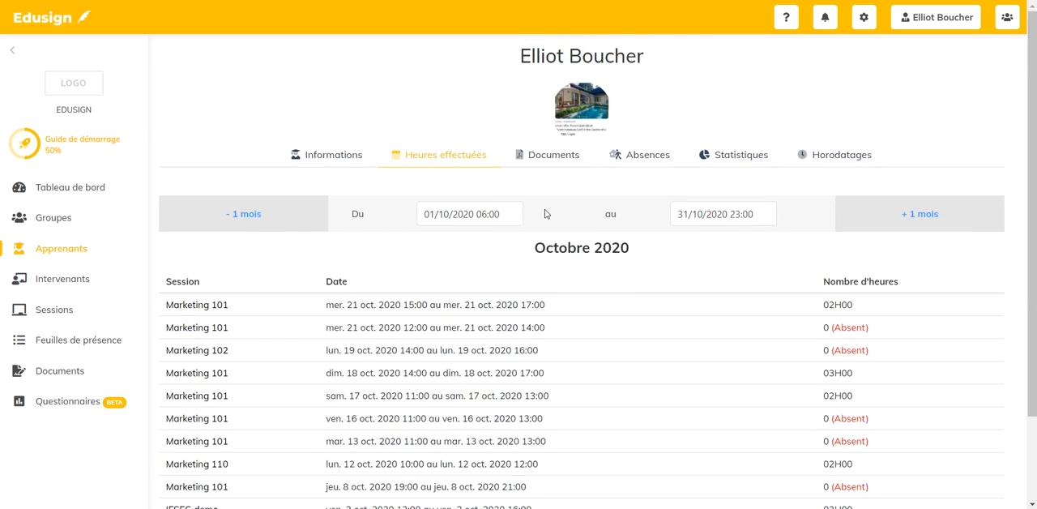
left_click(548, 155)
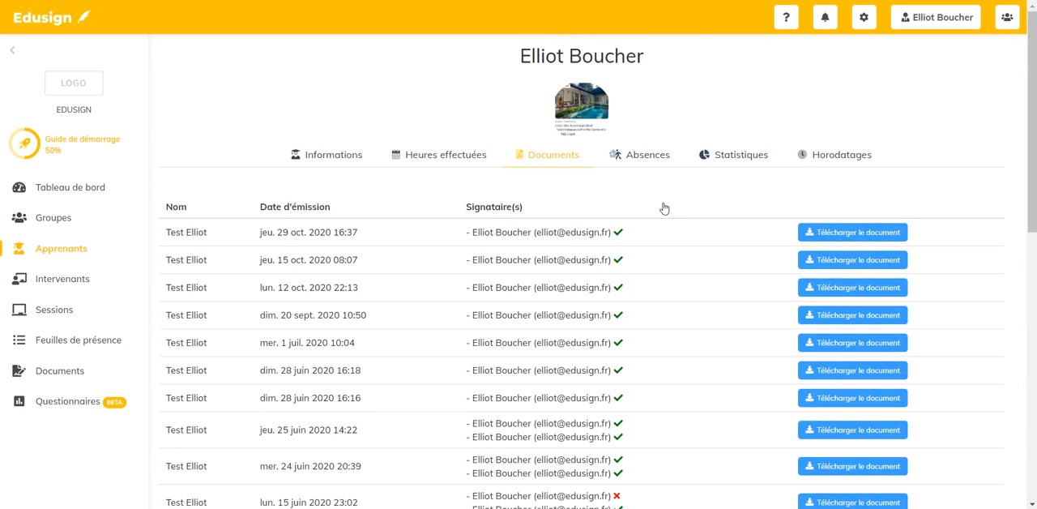
left_click(633, 161)
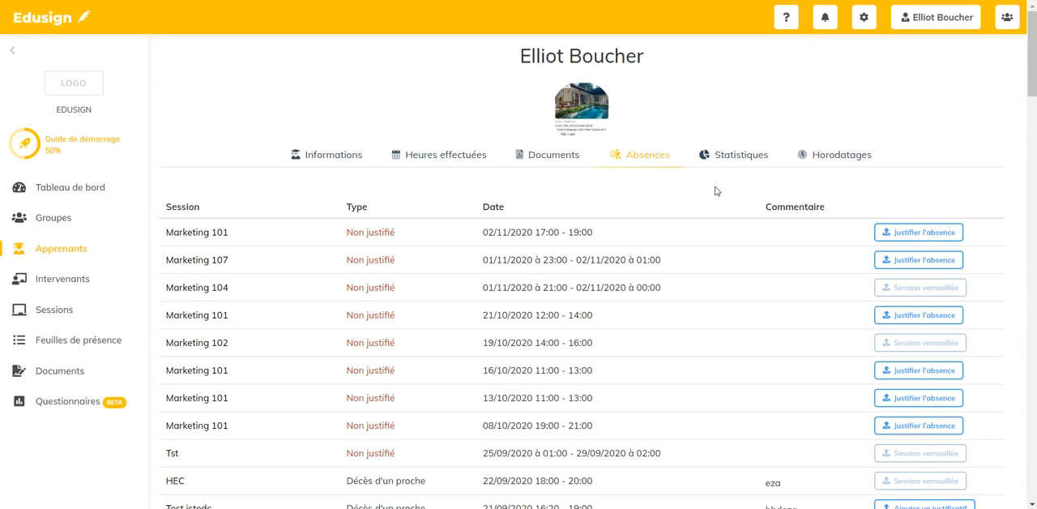
left_click(729, 159)
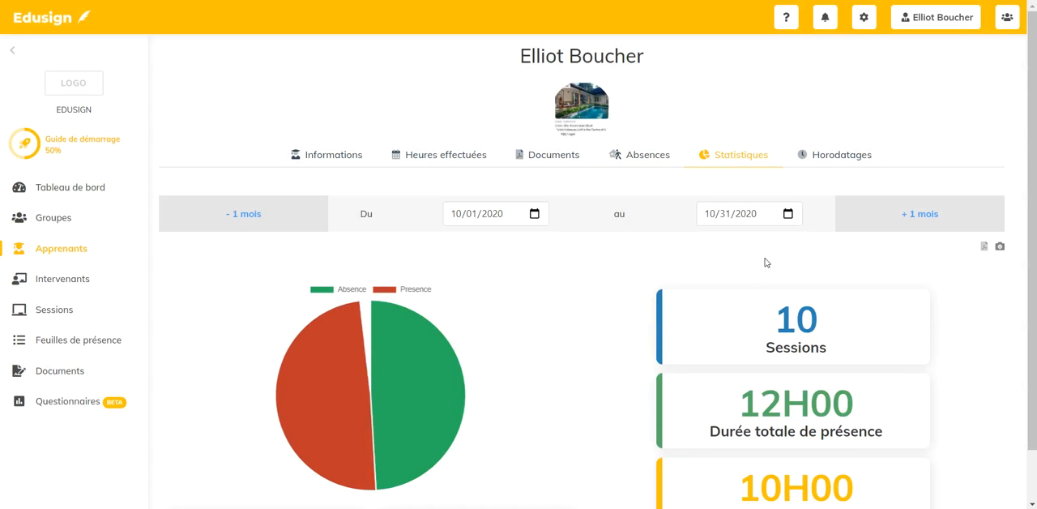
left_click(847, 158)
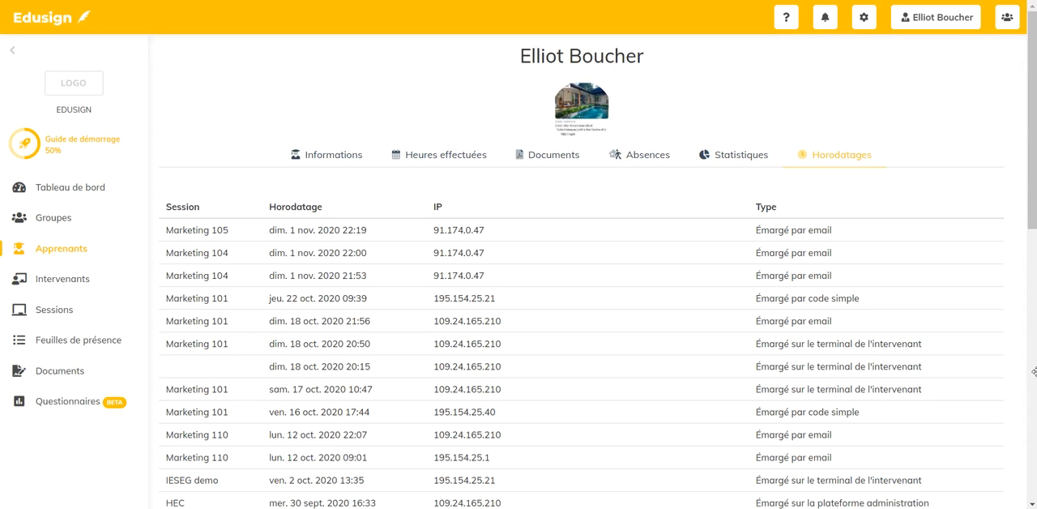
- Add the first three learners in the list to the Formation - Edusign group, and deselect the first two
left_click(100, 251)
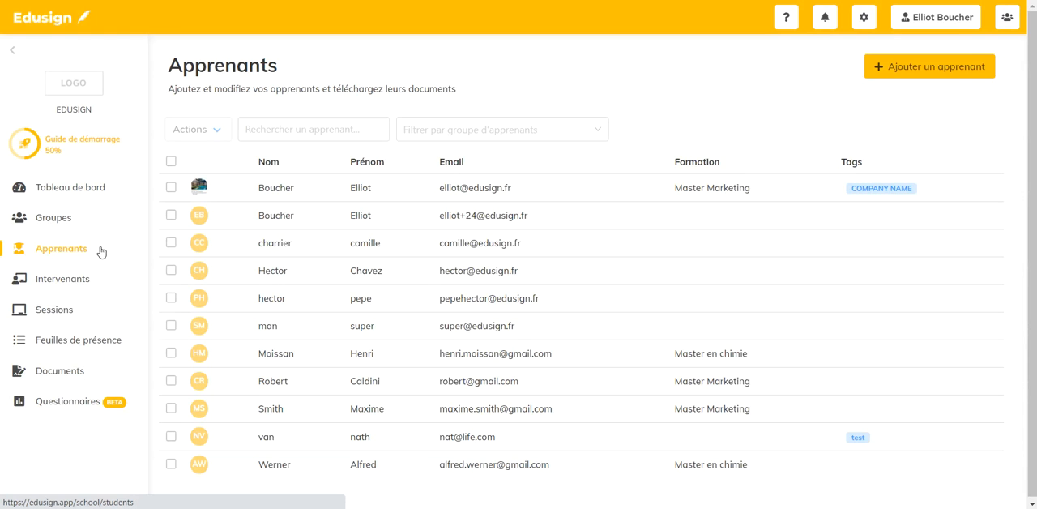
left_click(171, 187)
left_click(171, 214)
left_click(171, 242)
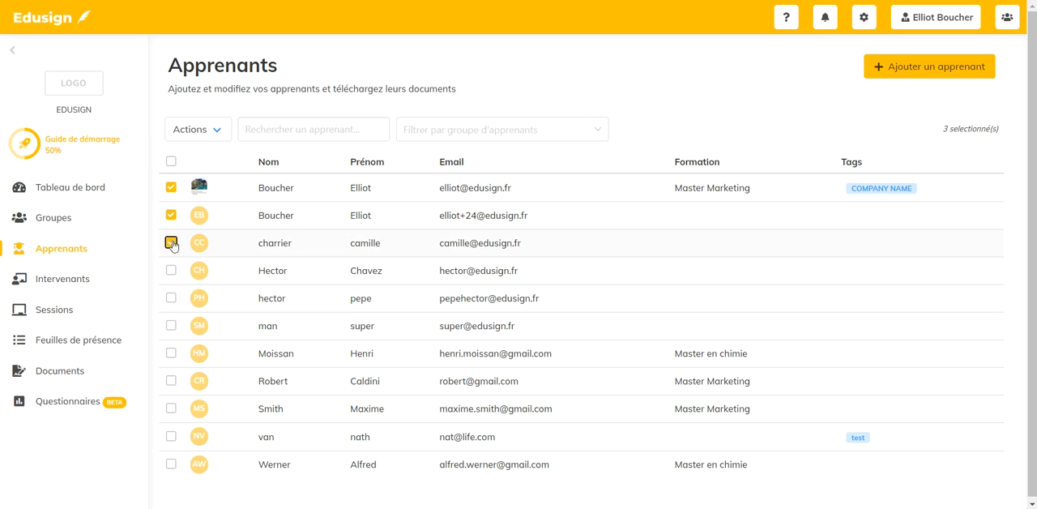
left_click(226, 127)
left_click(228, 154)
left_click(527, 235)
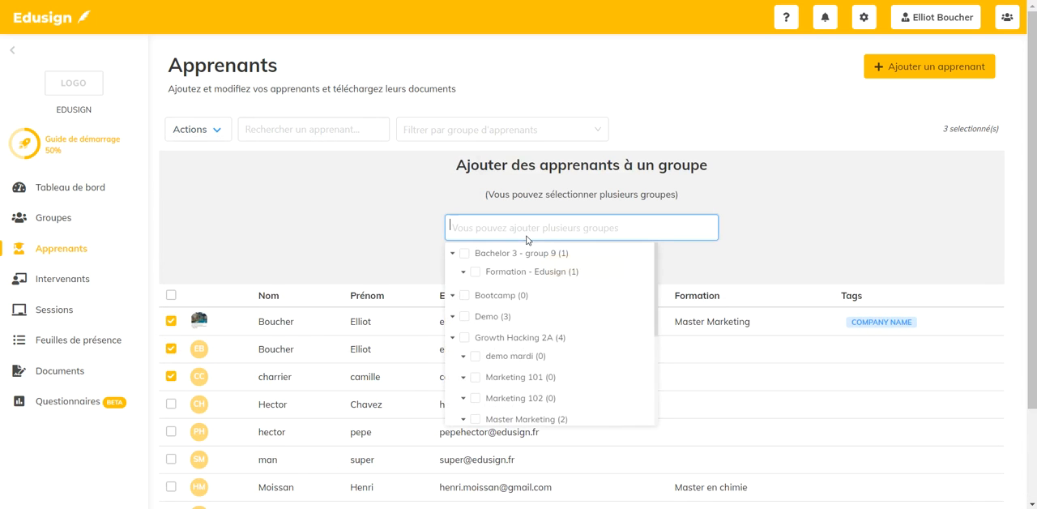
left_click(476, 271)
left_click(803, 256)
left_click(578, 267)
left_click(468, 326)
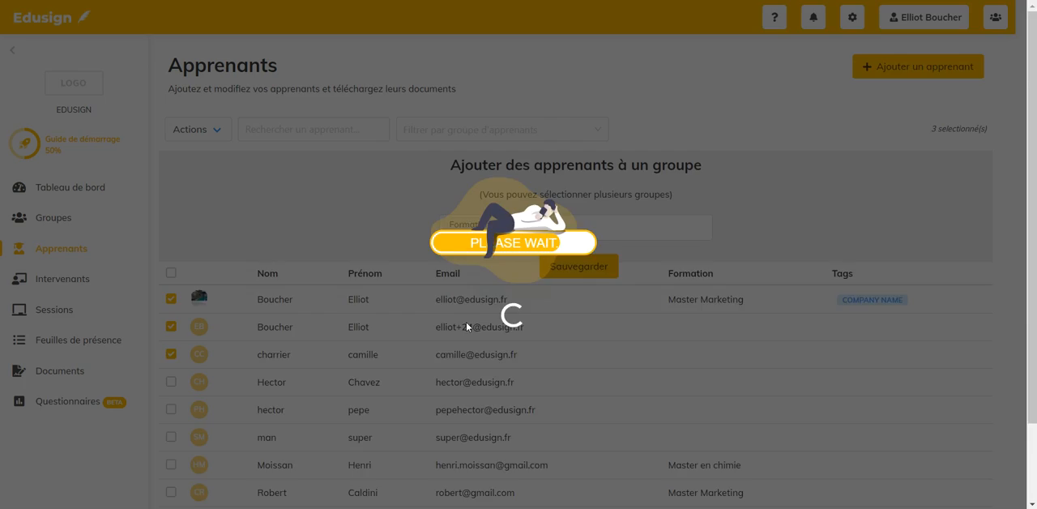
left_click(171, 187)
left_click(171, 215)
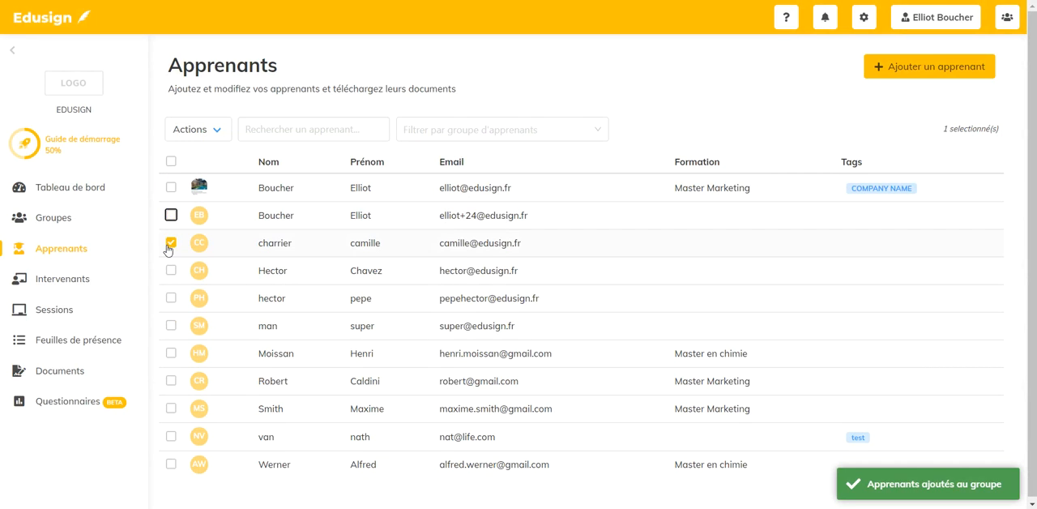
- Check the group assignments in the first listed learner's profile, trying the Bootcamp group on and off
left_click(275, 192)
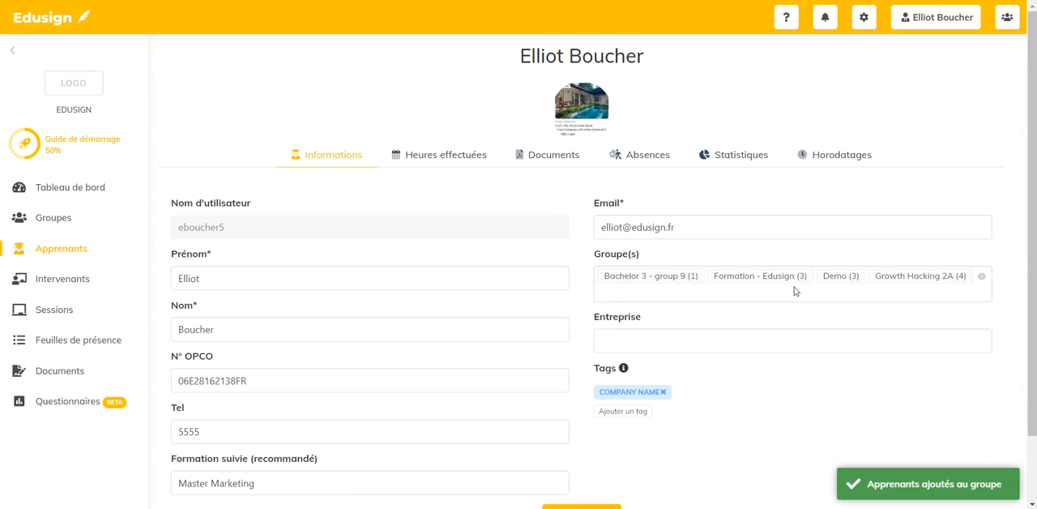
left_click(835, 297)
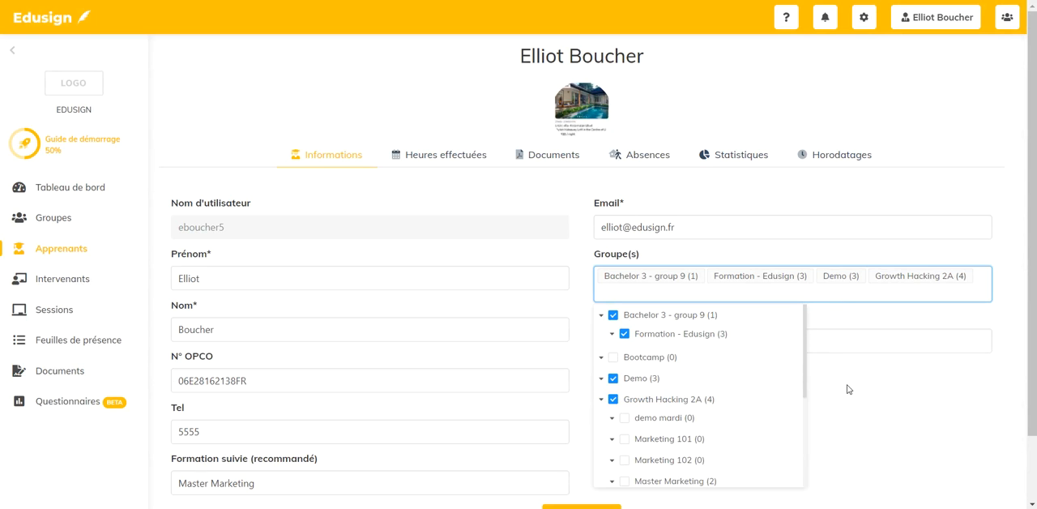
left_click(614, 357)
left_click(614, 358)
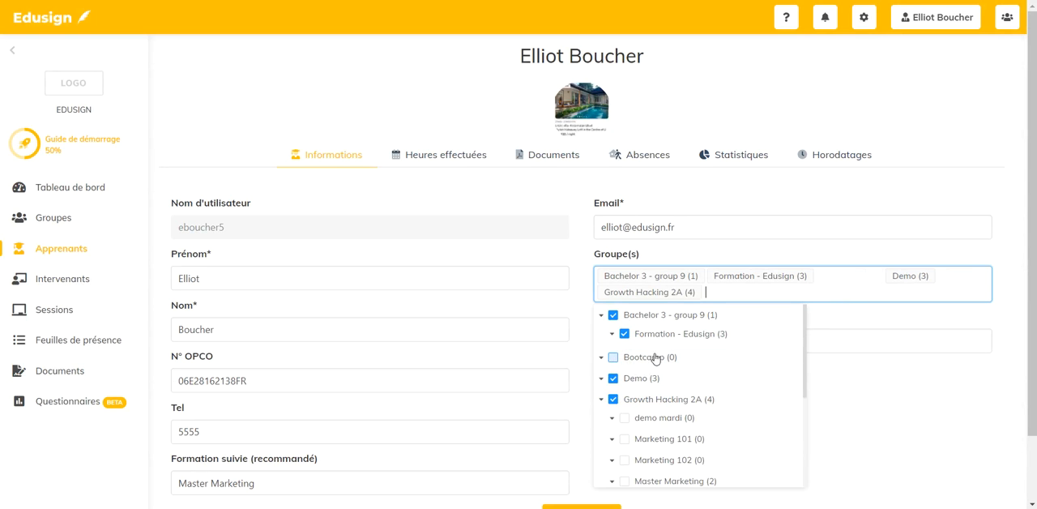
- Save the first listed learner's profile and agree to add the learner to the group's future sessions
left_click(838, 389)
scroll(750, 384, "down", 1)
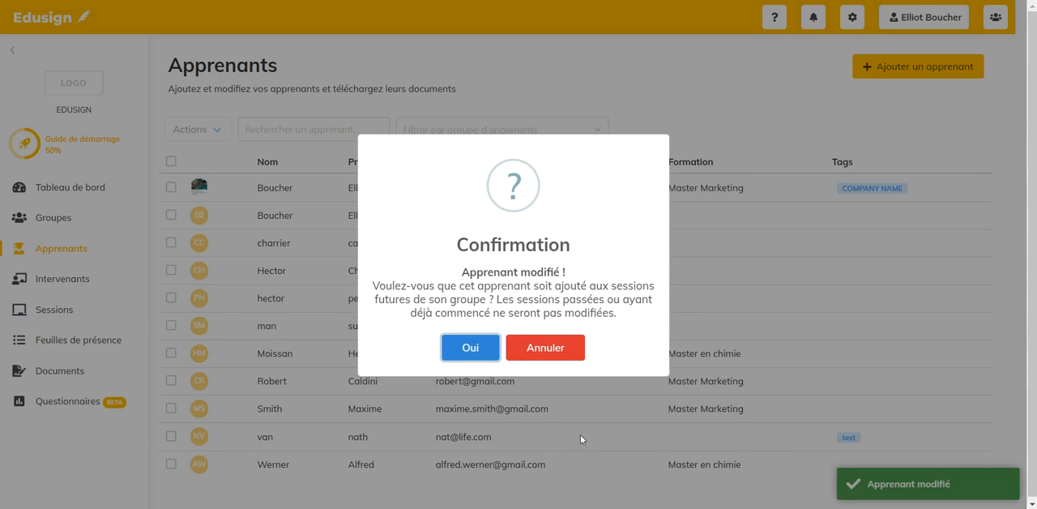
left_click(474, 348)
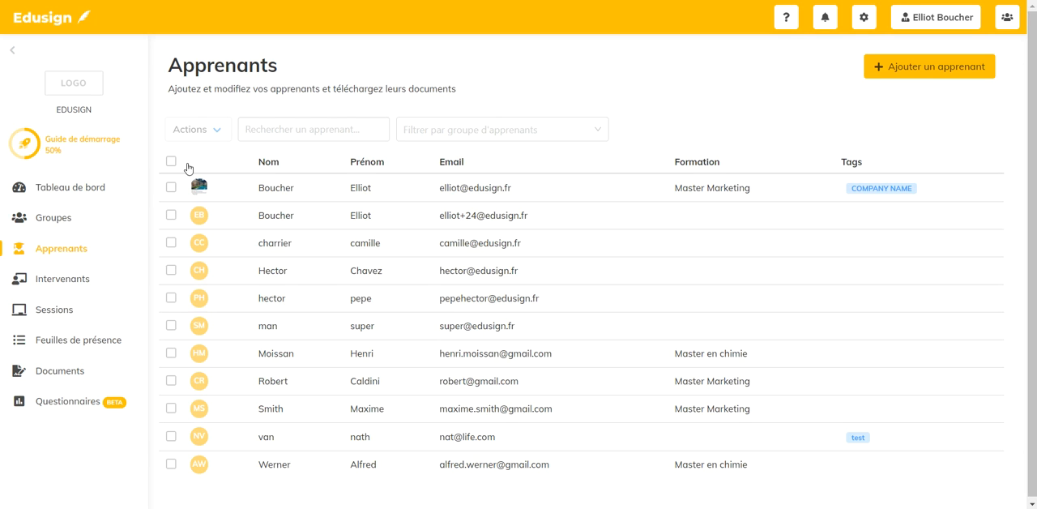
- Select the first five learners and review the available bulk actions, and select every learner in the list
left_click(171, 188)
left_click(171, 215)
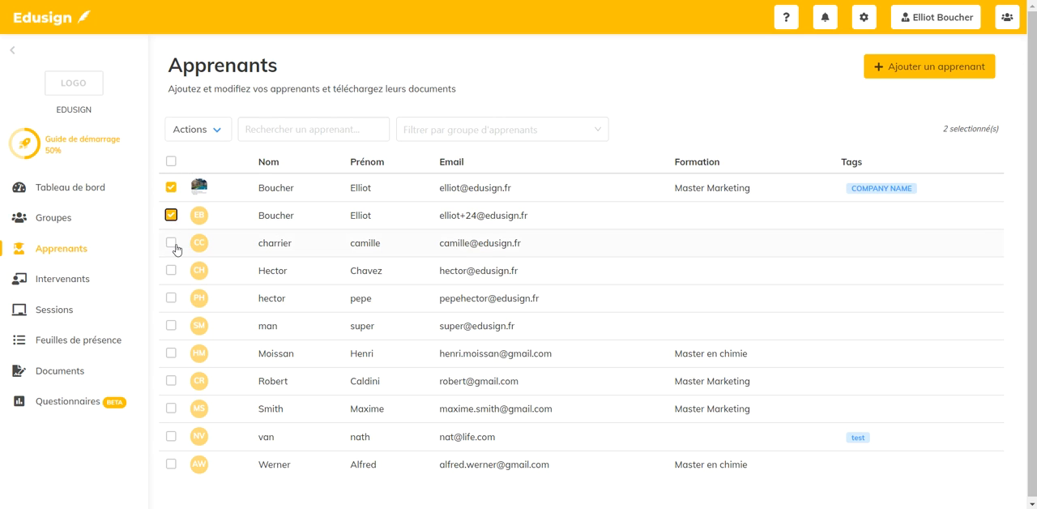
left_click(172, 244)
left_click(172, 270)
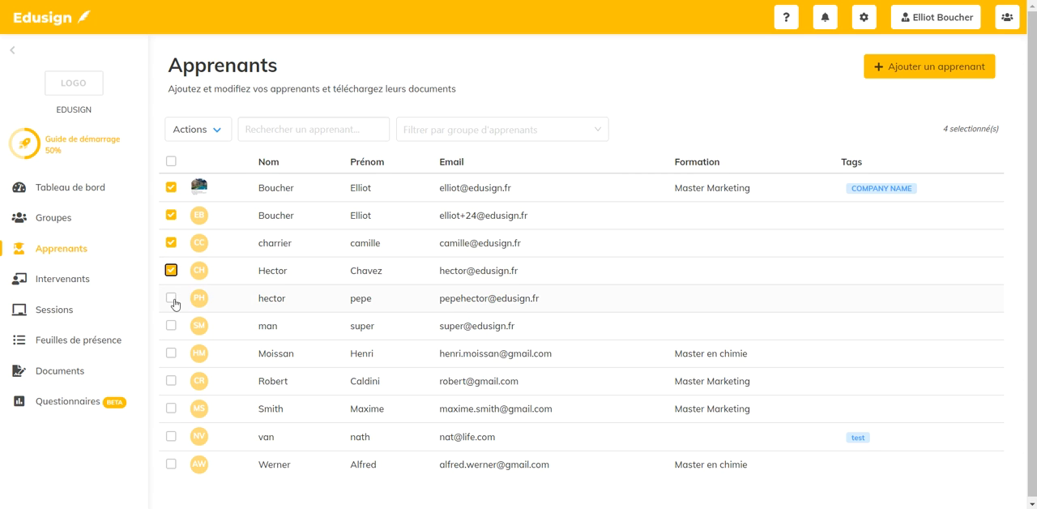
left_click(171, 298)
left_click(207, 131)
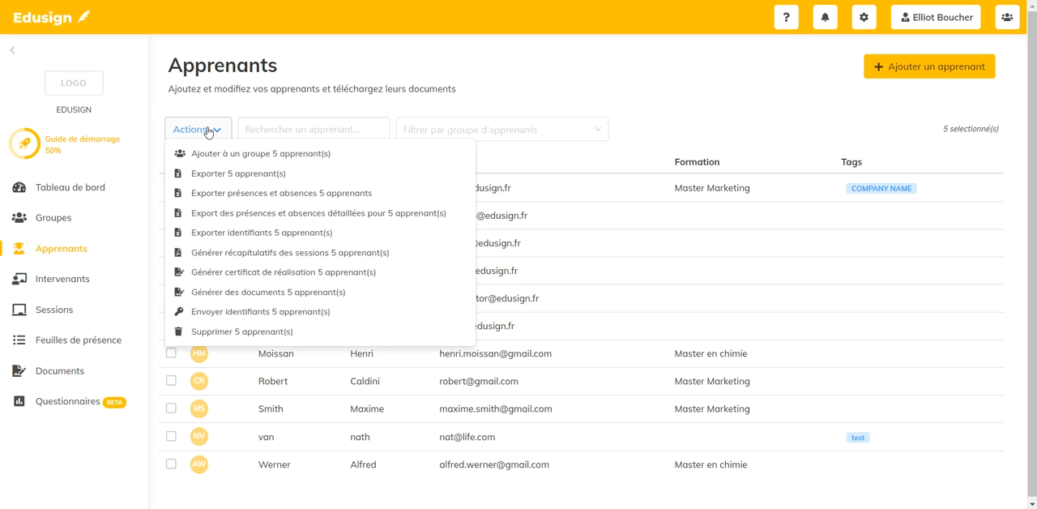
left_click(208, 131)
left_click(170, 164)
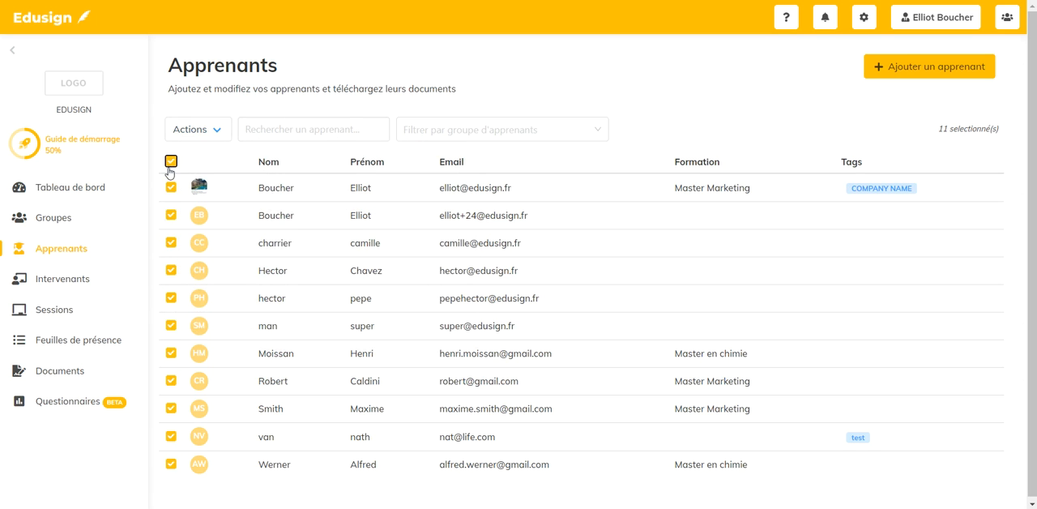
- Filter the learners by the Growth Hacking 2A group, select all of them and review the available bulk actions
left_click(412, 132)
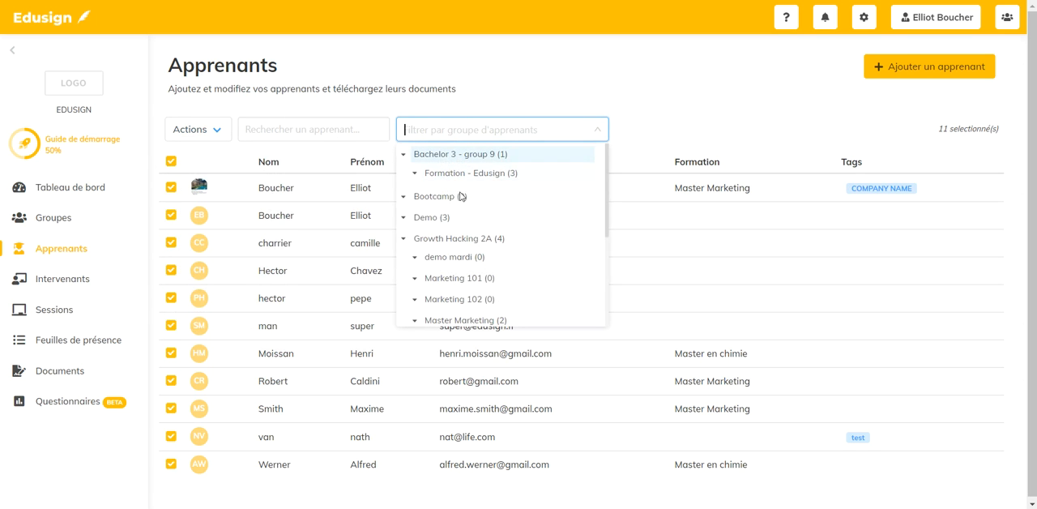
left_click(456, 238)
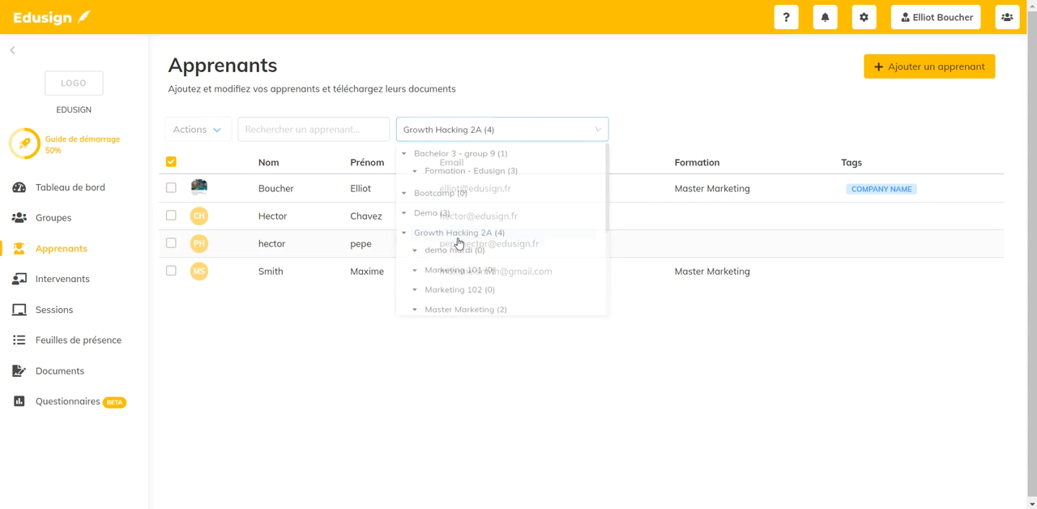
left_click(172, 164)
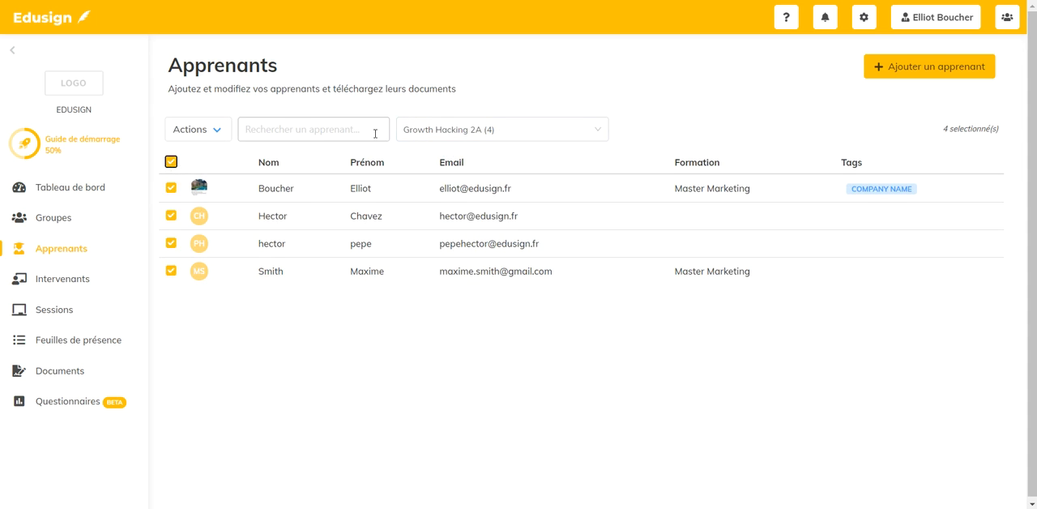
left_click(207, 130)
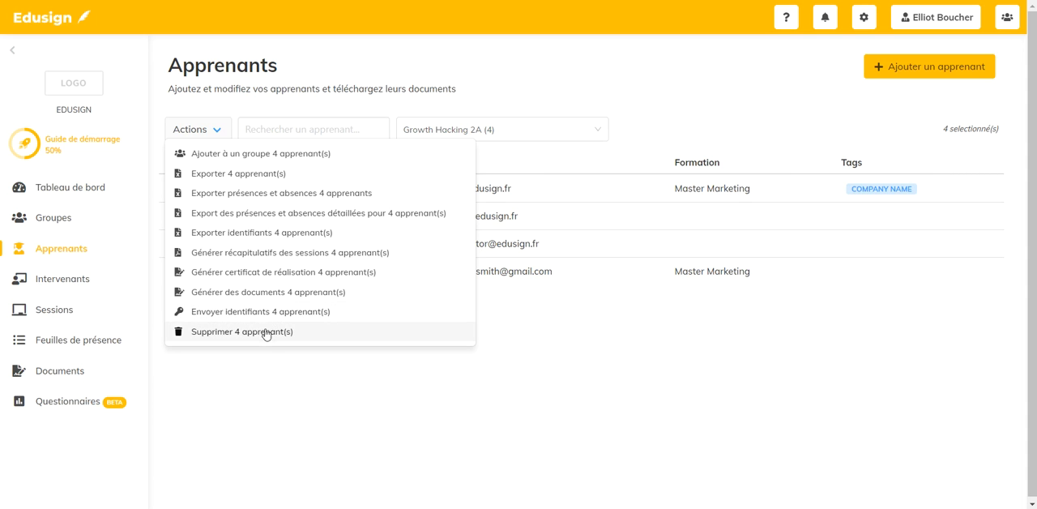
left_click(173, 164)
left_click(173, 164)
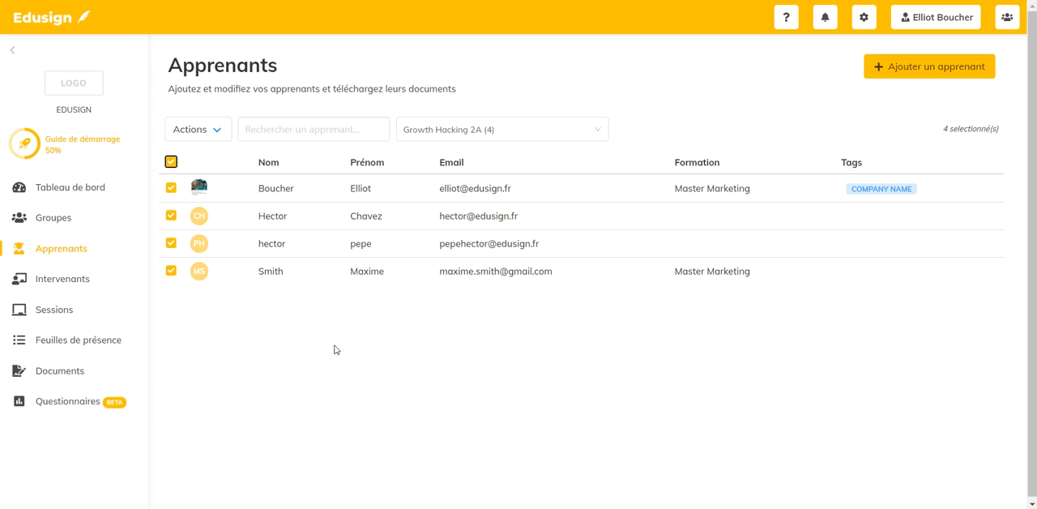
left_click(210, 128)
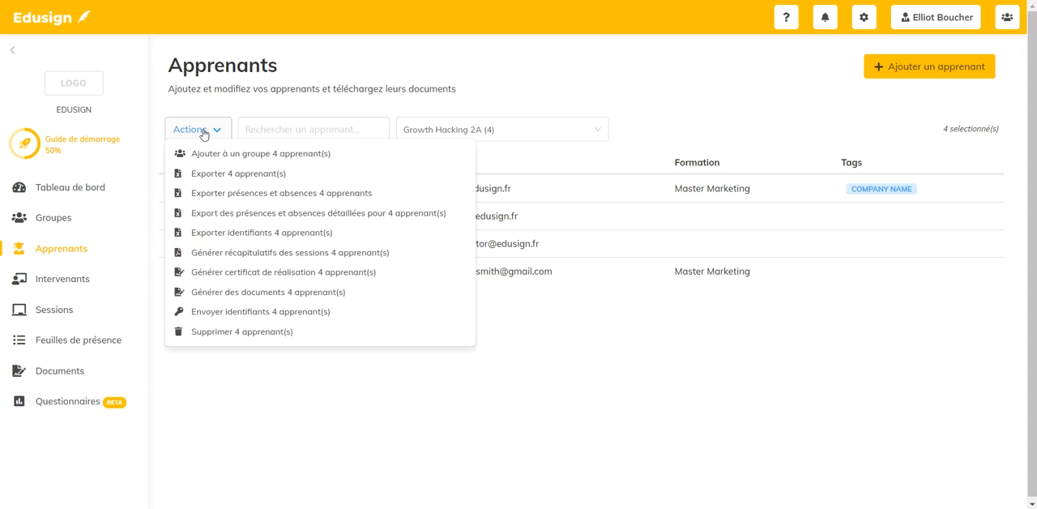
left_click(203, 131)
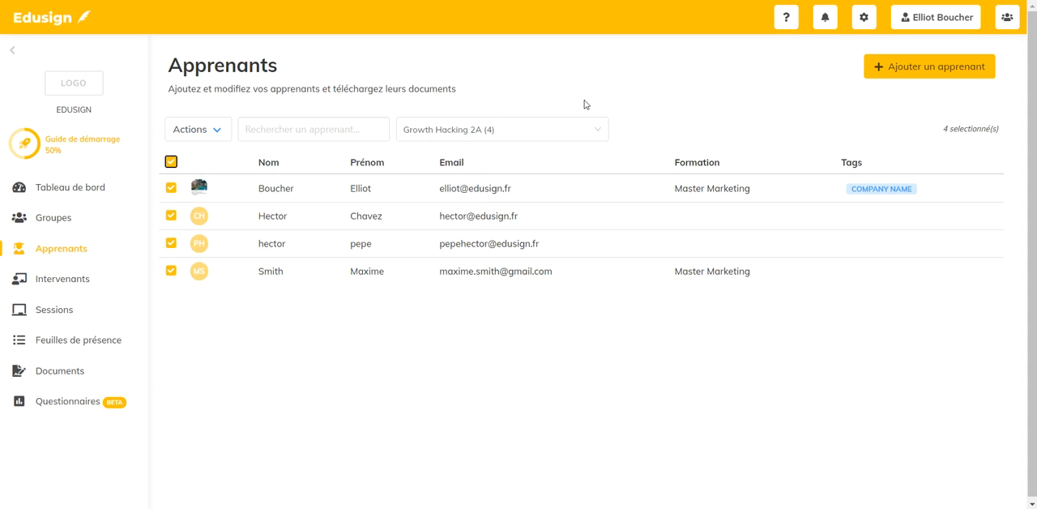
- Start an Excel import of learners, and download and open the example template
left_click(894, 72)
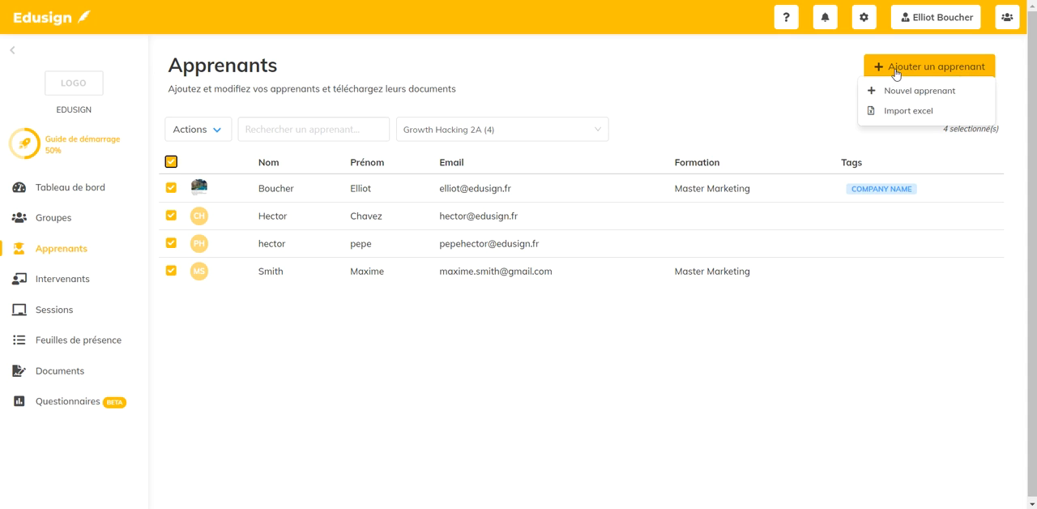
left_click(923, 117)
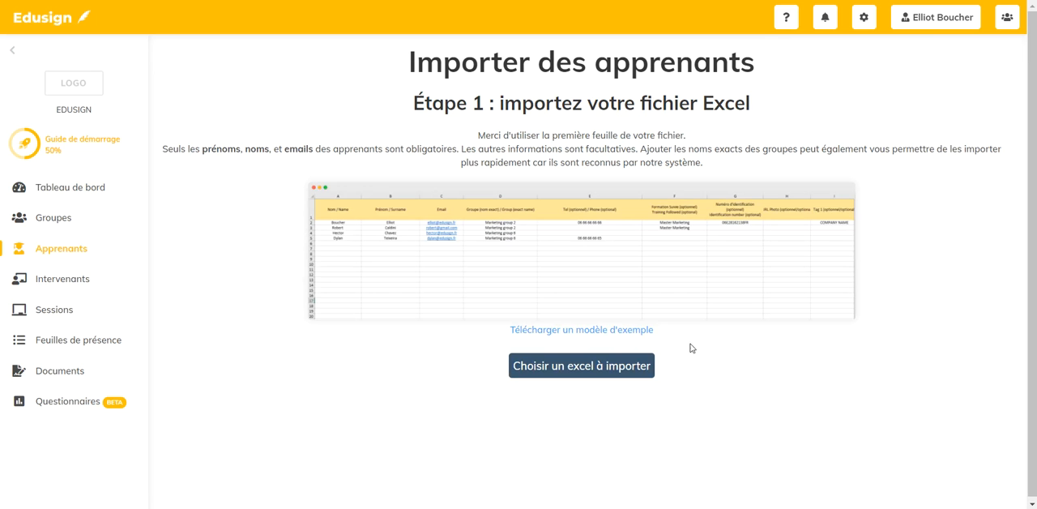
left_click(568, 335)
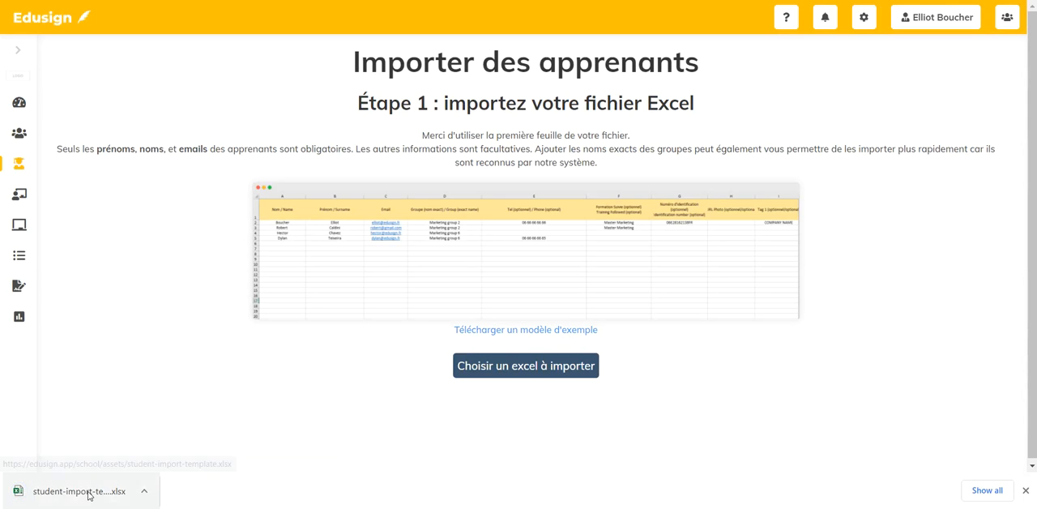
left_click(88, 493)
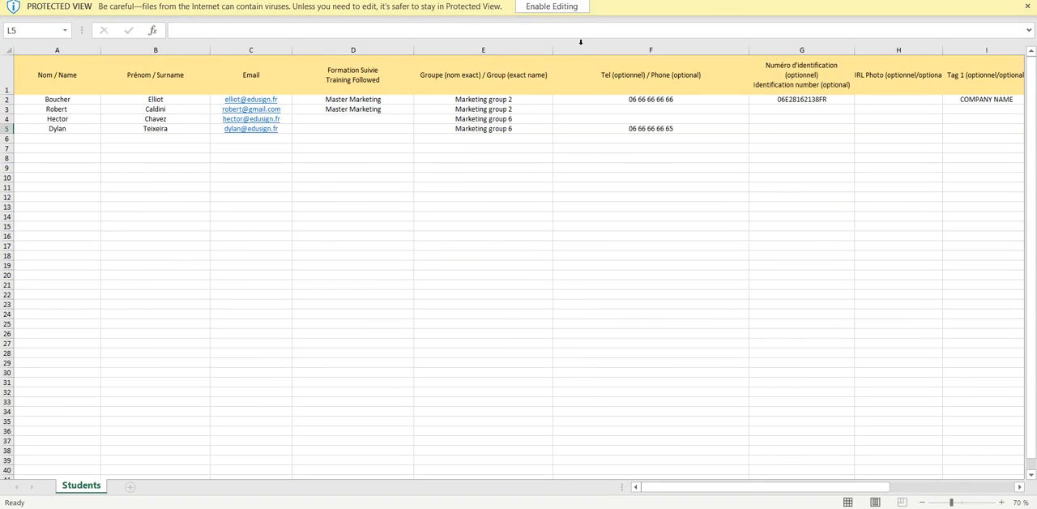
- Enable editing of the template in Excel, examine all its columns through to Company, and return to the Edusign import page
left_click(554, 8)
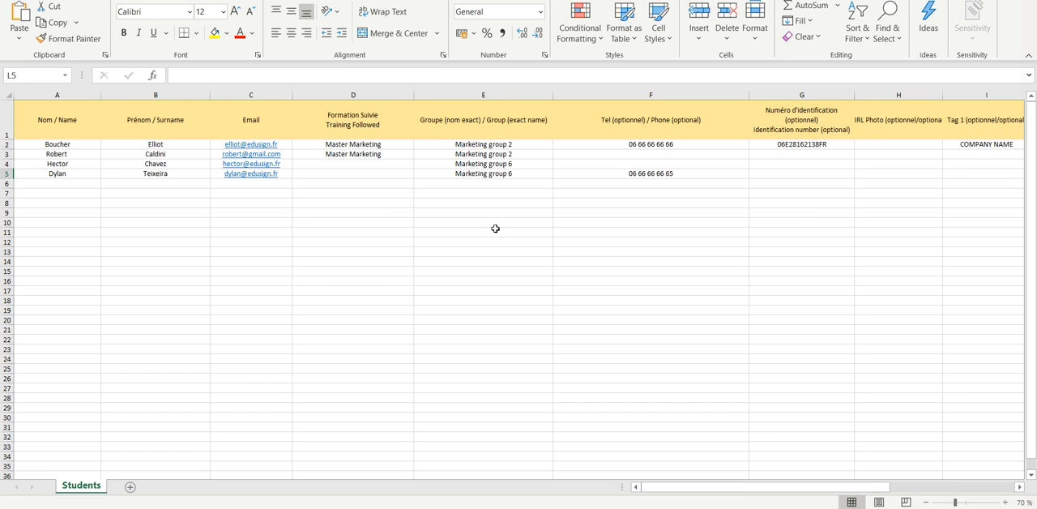
left_click_drag(739, 486, 875, 491)
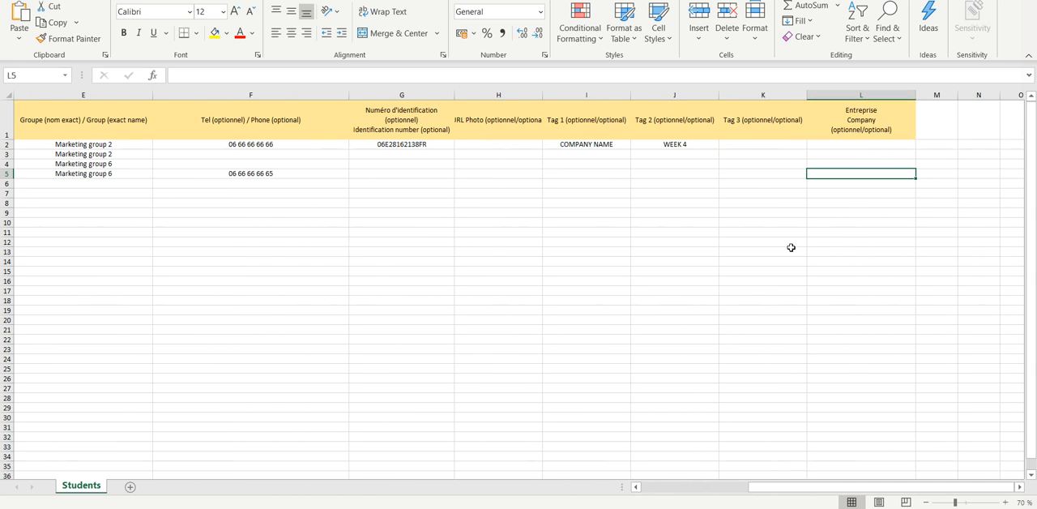
key("alt+Tab")
key("alt+Tab")
key("alt+Tab")
key("alt+Tab")
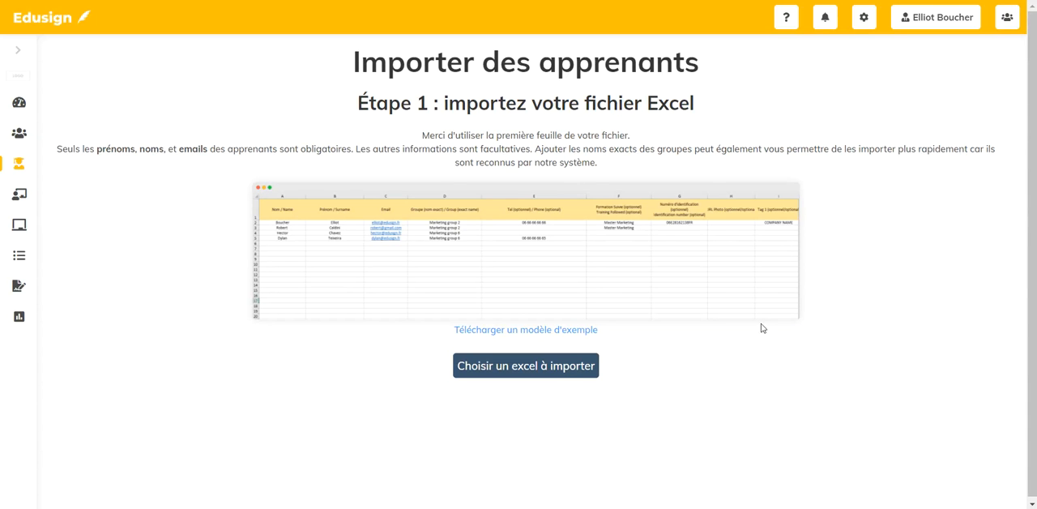
- Load the Excel file student-import-template (8) as the learner list to import
left_click(541, 366)
left_click(209, 94)
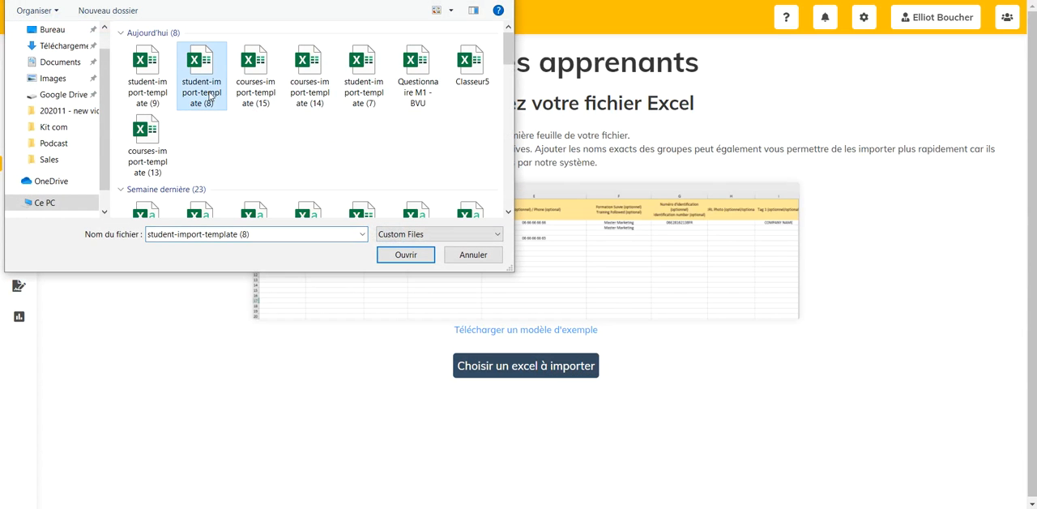
left_click(400, 261)
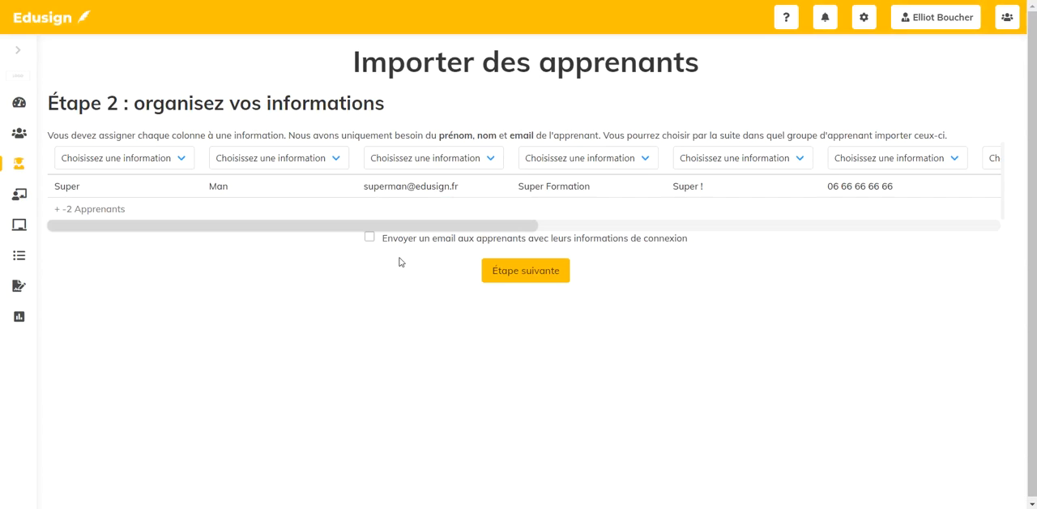
- Assign the first three import columns to Nom, Prénom and Email
left_click(126, 159)
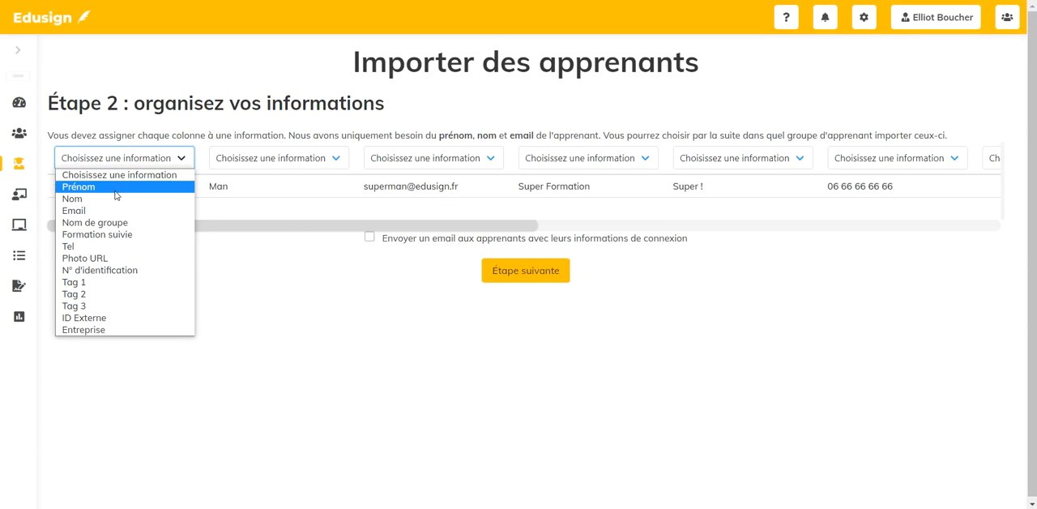
left_click(118, 198)
left_click(276, 158)
left_click(243, 186)
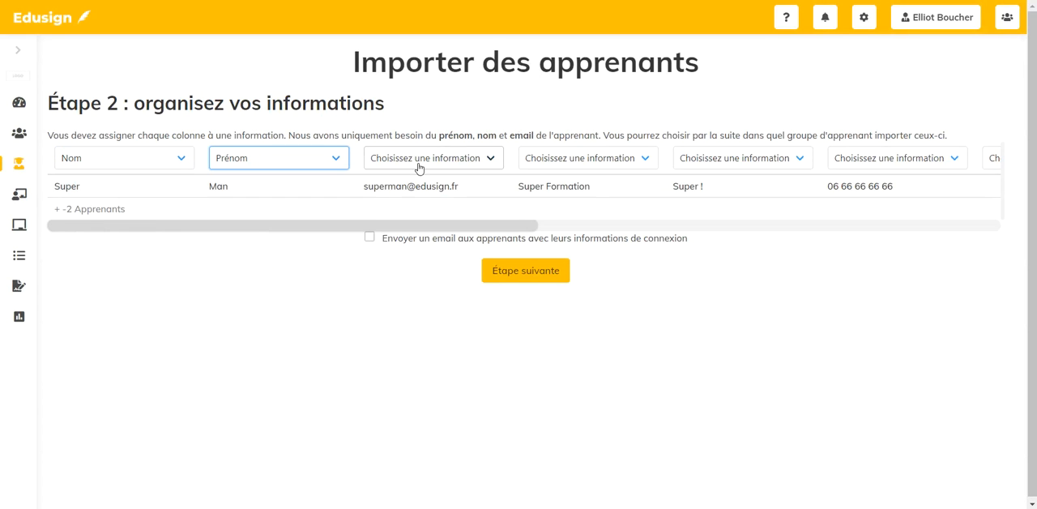
left_click(420, 161)
left_click(430, 209)
- Assign the fourth, fifth and sixth import columns to Nom de groupe, Formation suivie and Tel, and proceed to group selection
scroll(430, 212, "right", 3)
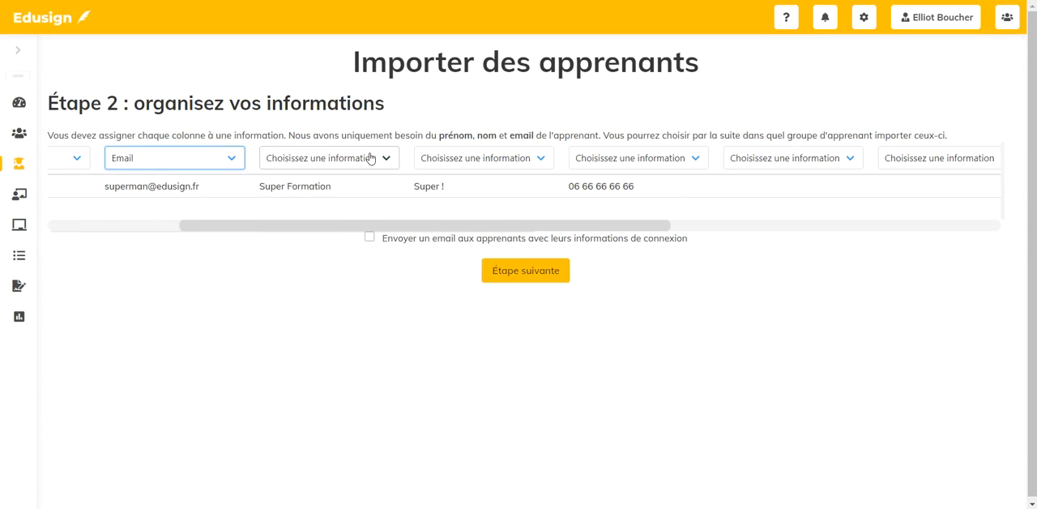
left_click(368, 157)
left_click(335, 224)
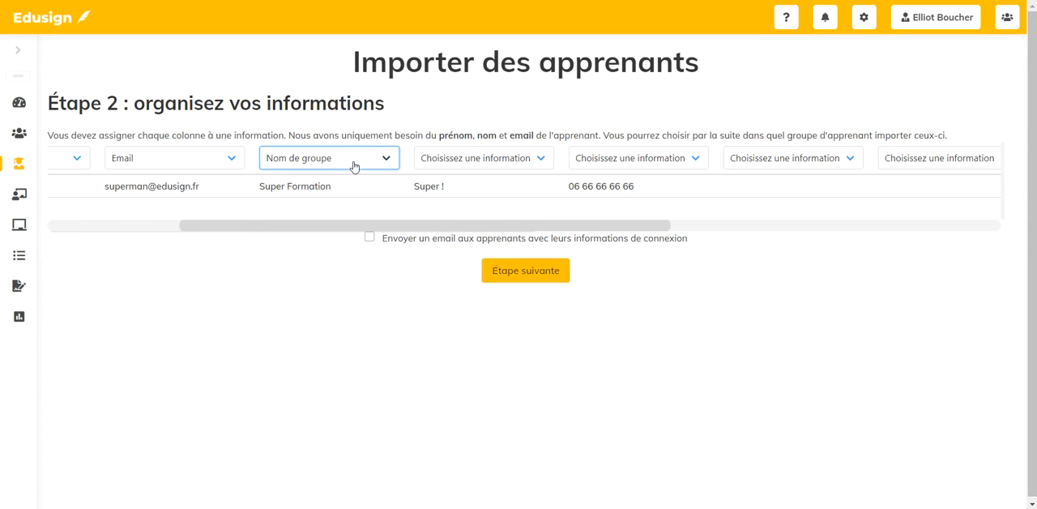
left_click(474, 157)
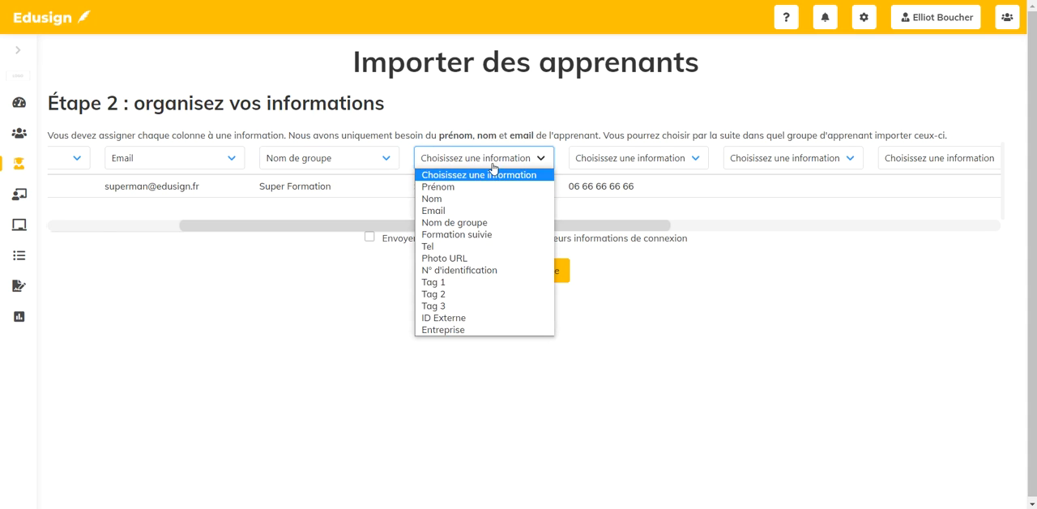
left_click(502, 235)
left_click(498, 161)
left_click(517, 160)
left_click_drag(537, 227, 663, 227)
left_click(456, 158)
left_click(414, 246)
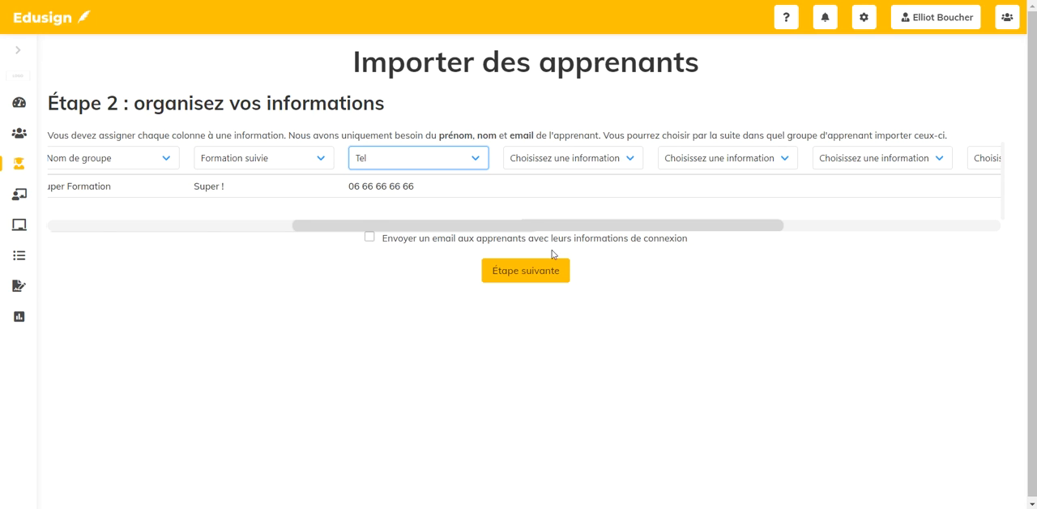
left_click(524, 278)
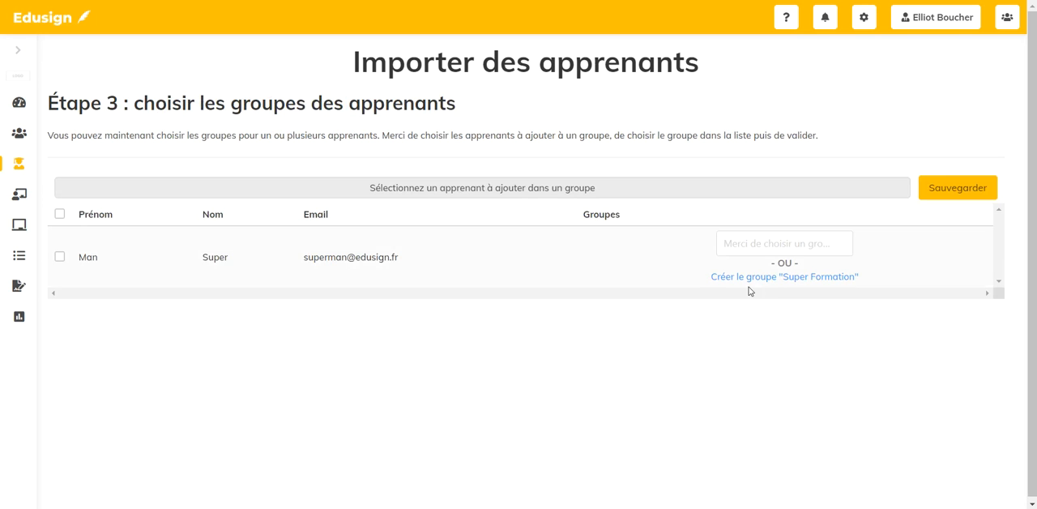
- Create the group "Super Formation" for the imported learner, and save and confirm the import
left_click(770, 278)
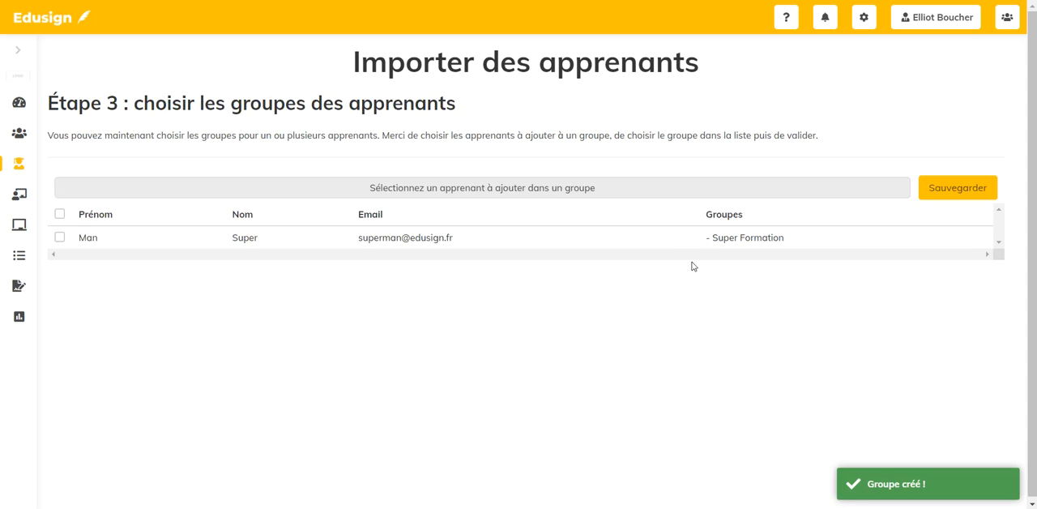
left_click(978, 188)
left_click(468, 326)
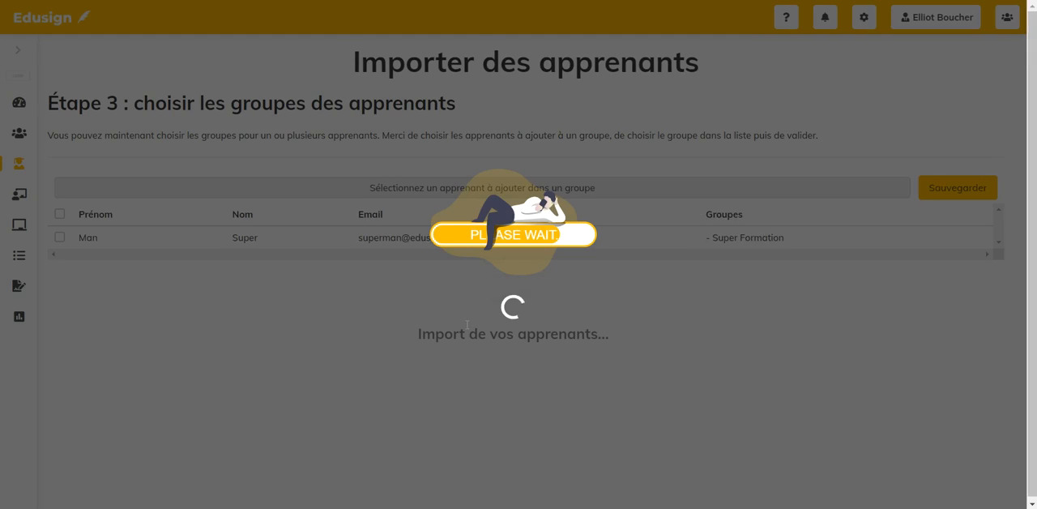
left_click(515, 329)
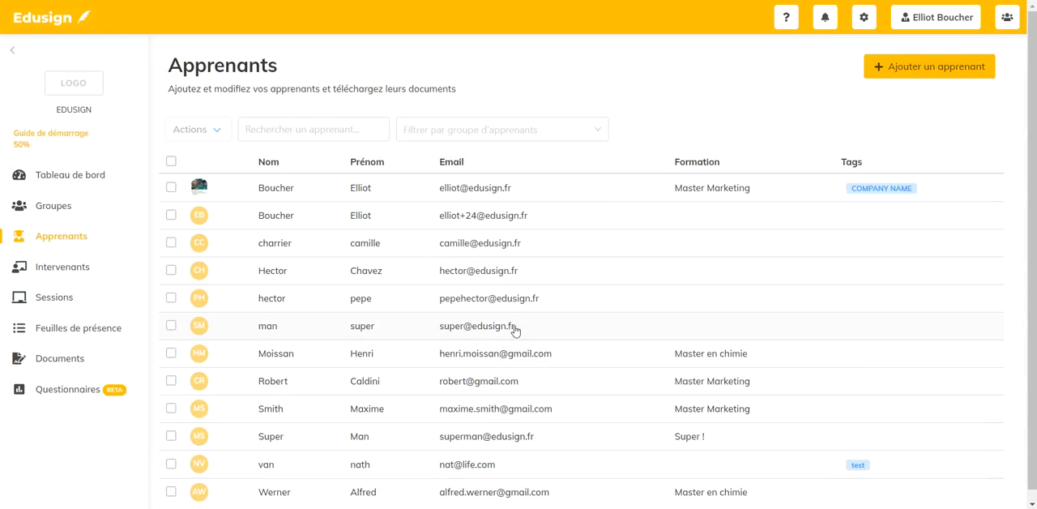